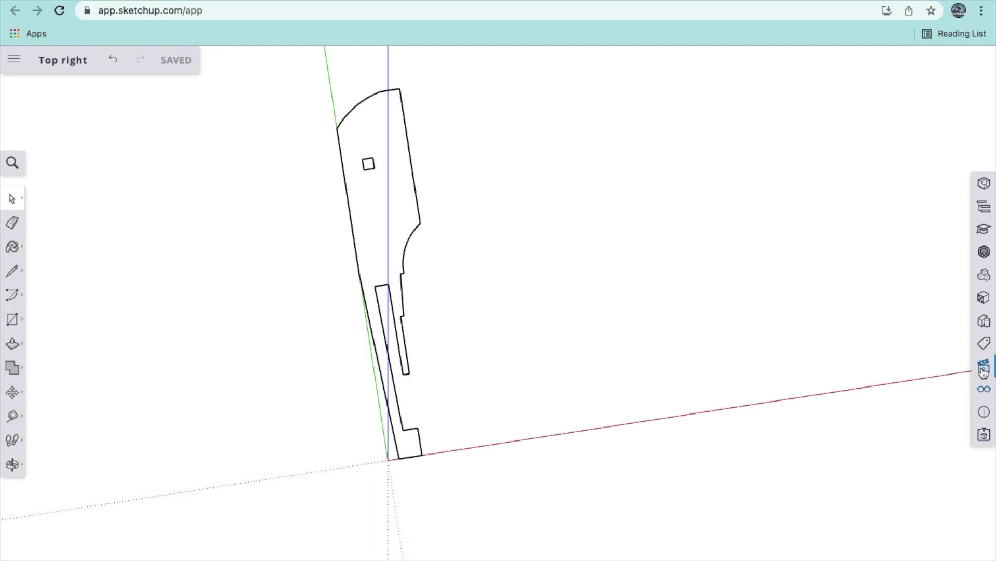
- Show the part outline from the Right standard view after trying Iso and Front, and pick the Rectangle tool
{"action": "left_click", "coordinate": [983, 369]}
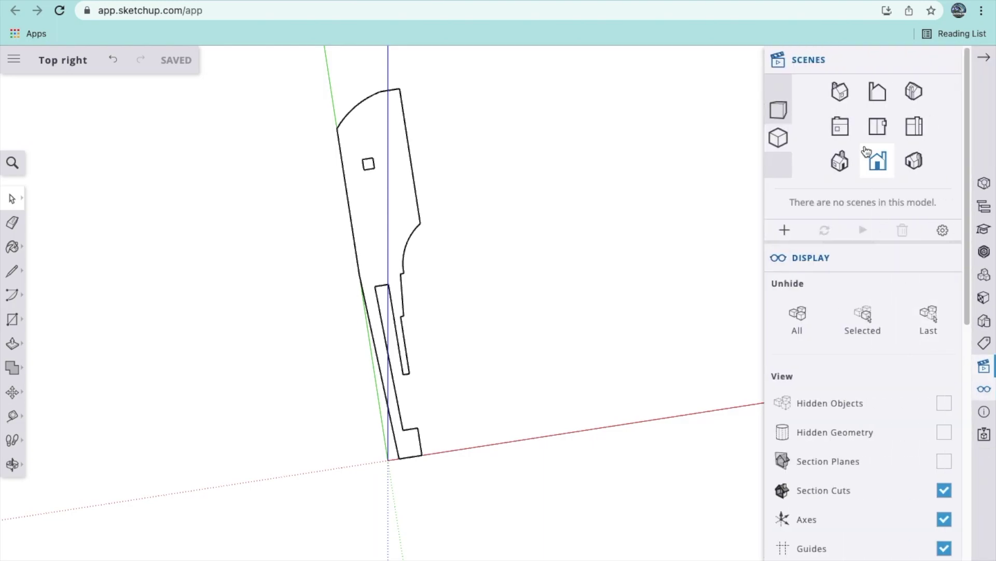
{"action": "left_click", "coordinate": [877, 128]}
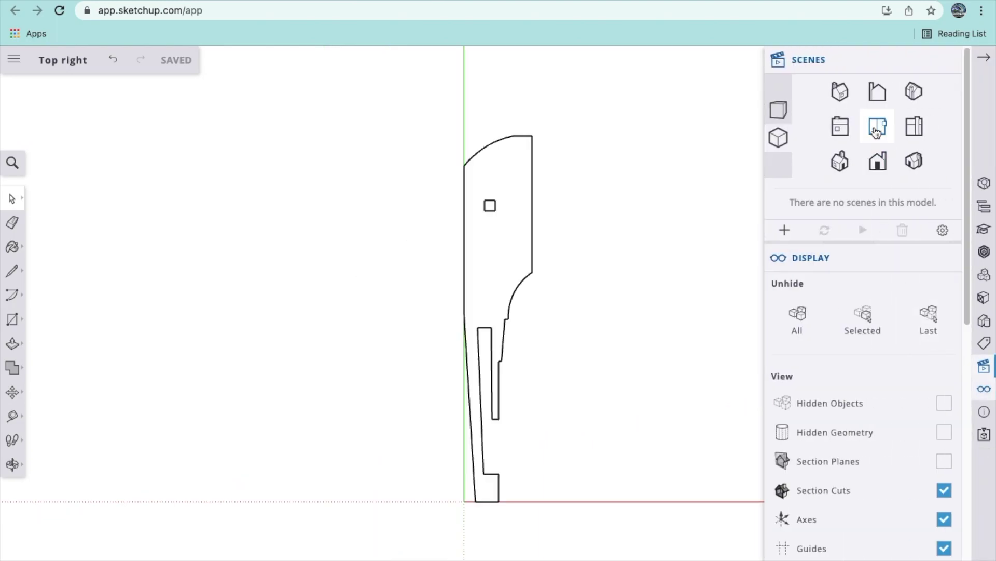
{"action": "left_click", "coordinate": [838, 93]}
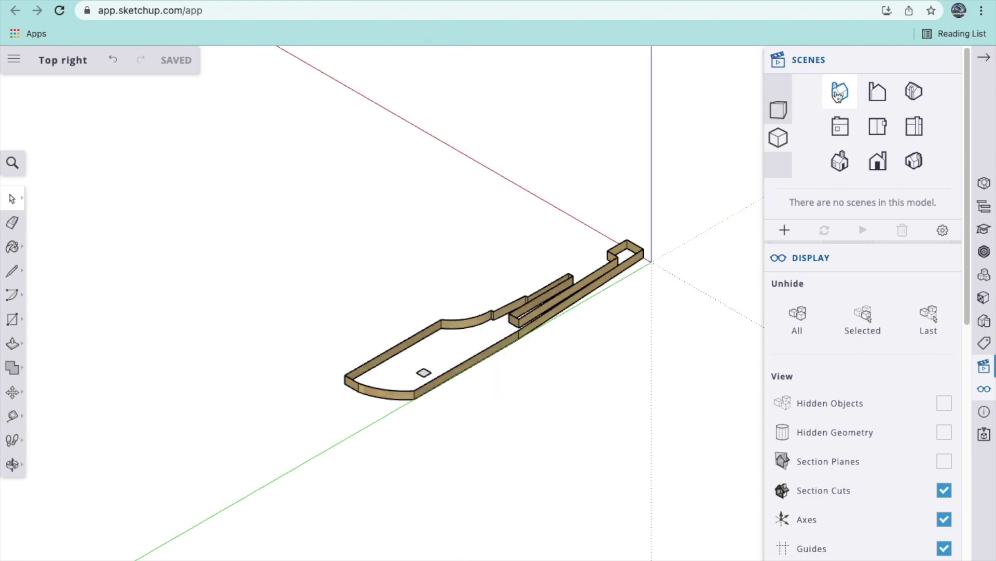
{"action": "left_click", "coordinate": [879, 92]}
{"action": "left_click", "coordinate": [904, 94]}
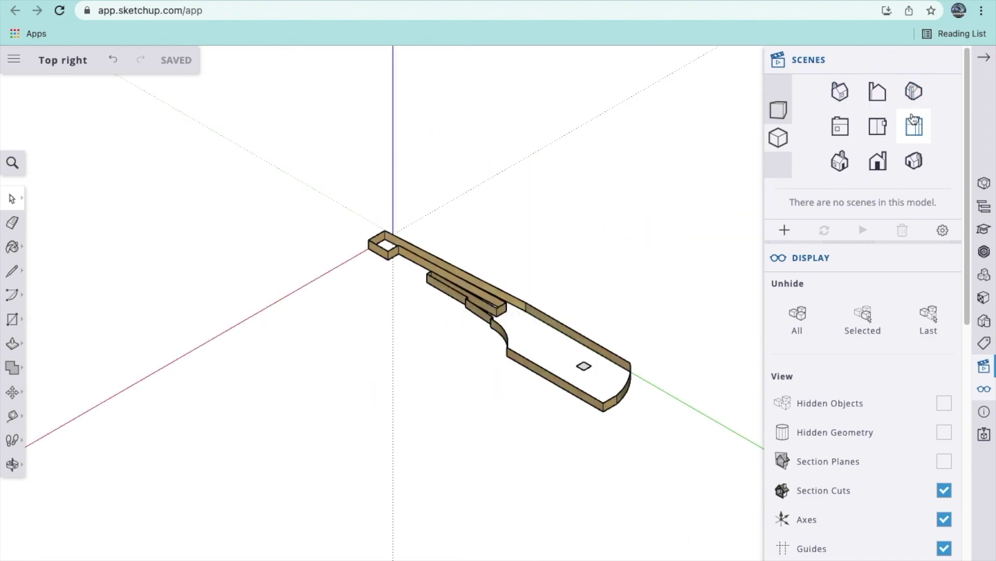
{"action": "left_click", "coordinate": [913, 128]}
{"action": "left_click", "coordinate": [884, 133]}
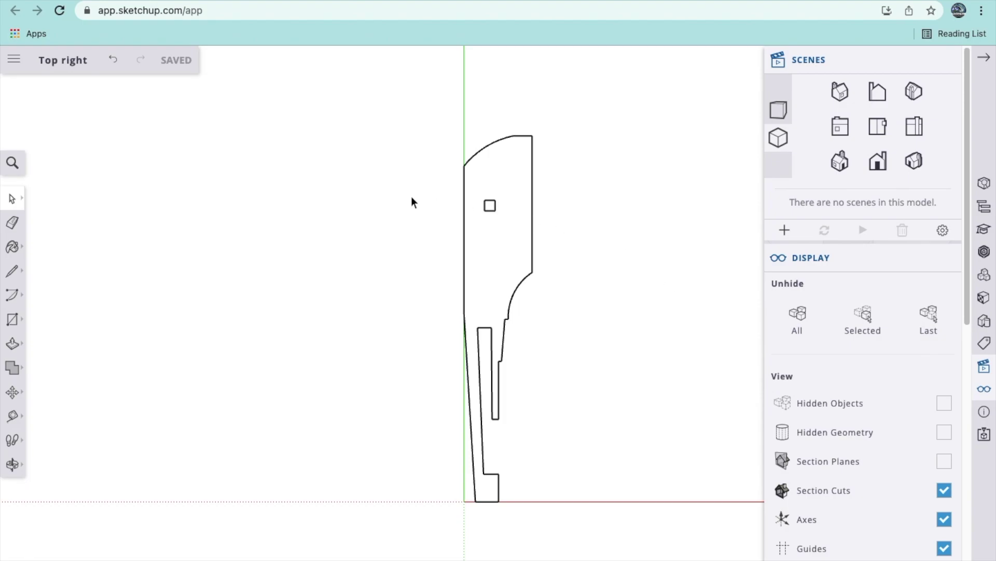
{"action": "left_click", "coordinate": [14, 321]}
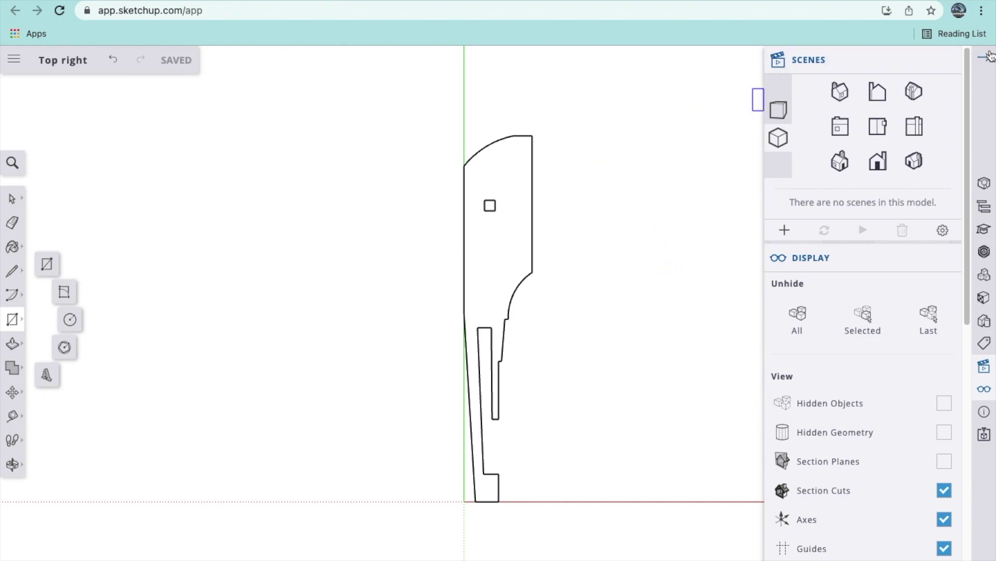
- Collapse the side tray and draw a two-corner rectangle in empty space right of the profile
{"action": "left_click", "coordinate": [984, 57]}
{"action": "left_click", "coordinate": [614, 150]}
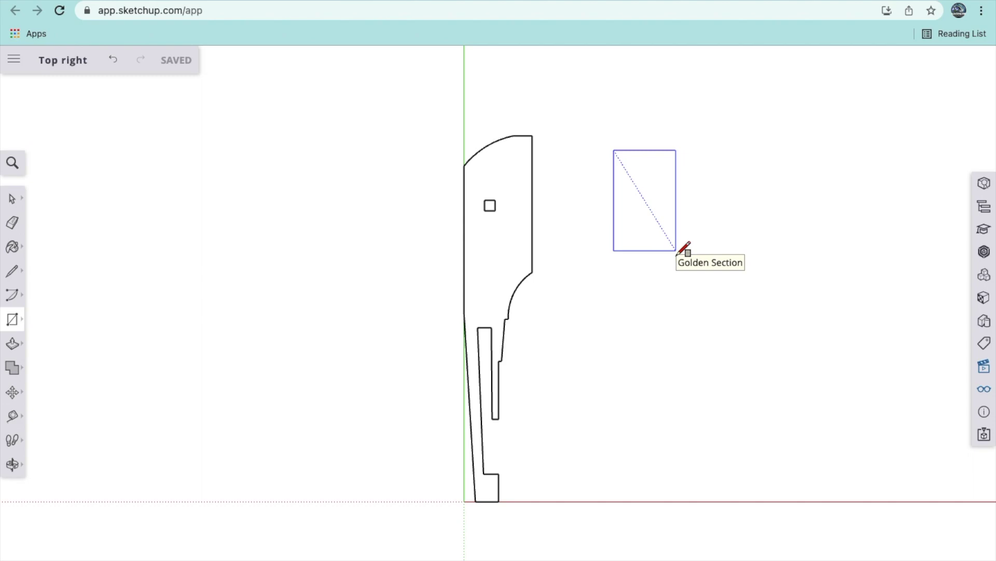
{"action": "left_click", "coordinate": [676, 251]}
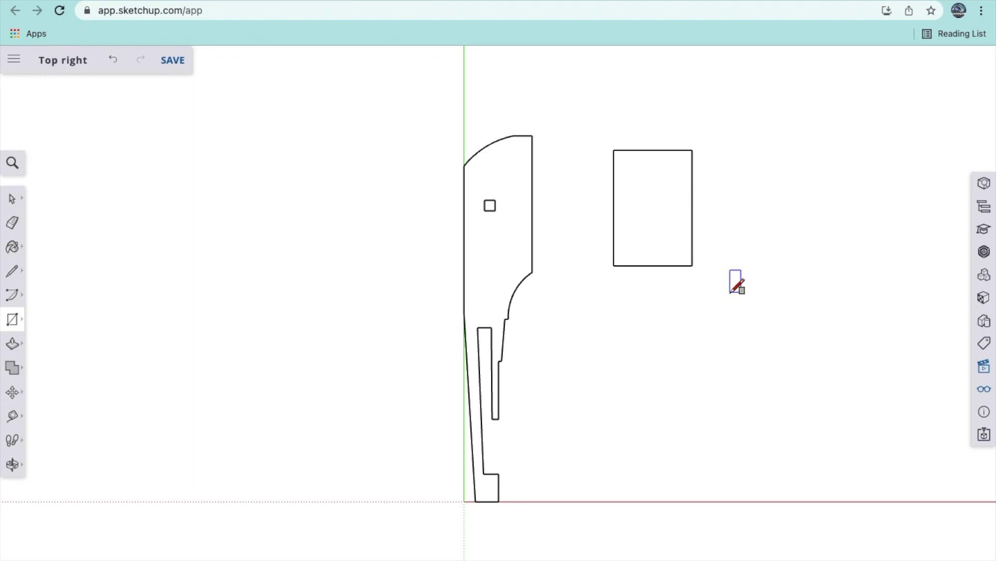
{"action": "left_click", "coordinate": [724, 245]}
{"action": "key", "text": "space"}
{"action": "left_click", "coordinate": [662, 246]}
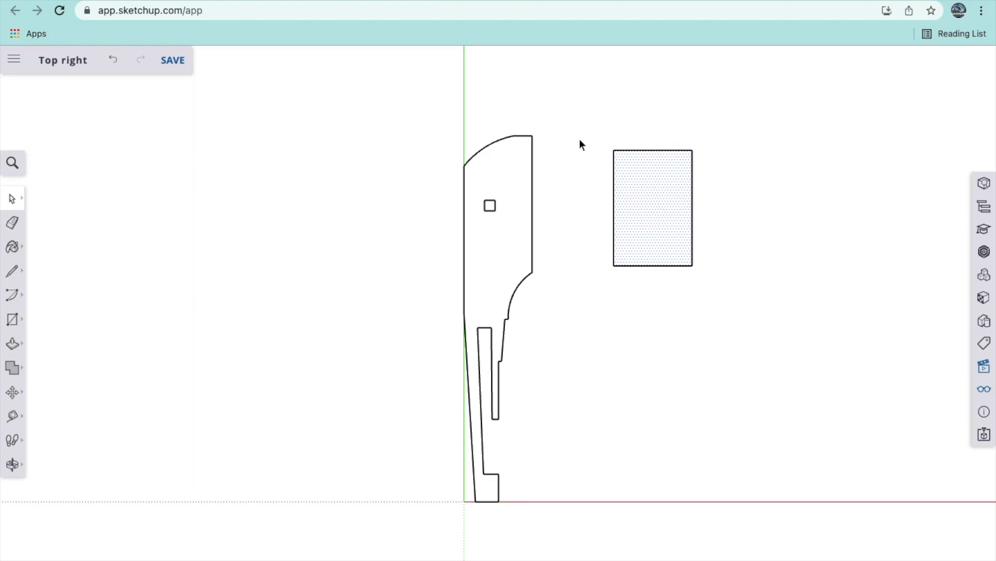
{"action": "left_click_drag", "start_coordinate": [579, 138], "coordinate": [739, 303]}
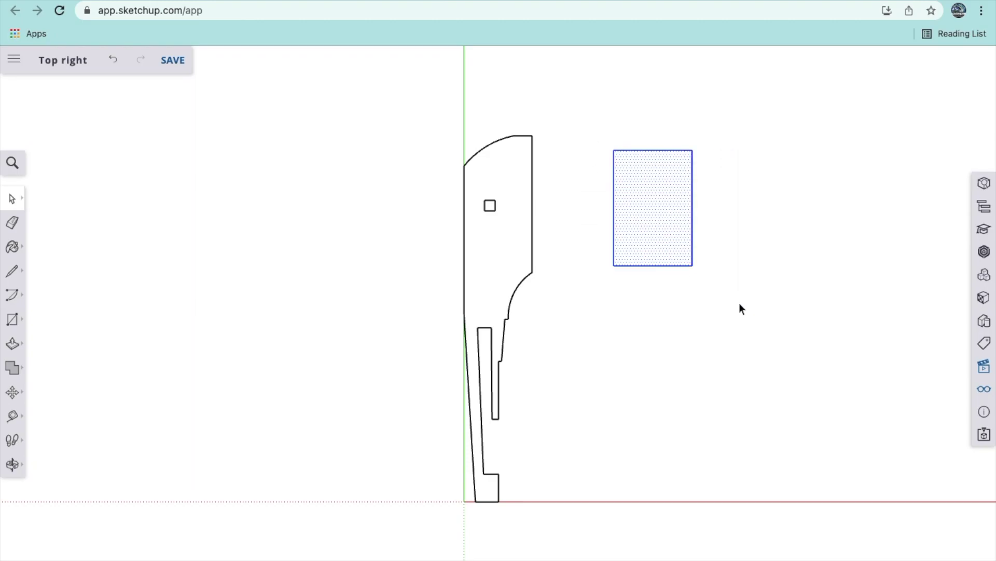
{"action": "key", "text": "m"}
{"action": "left_click", "coordinate": [677, 209]}
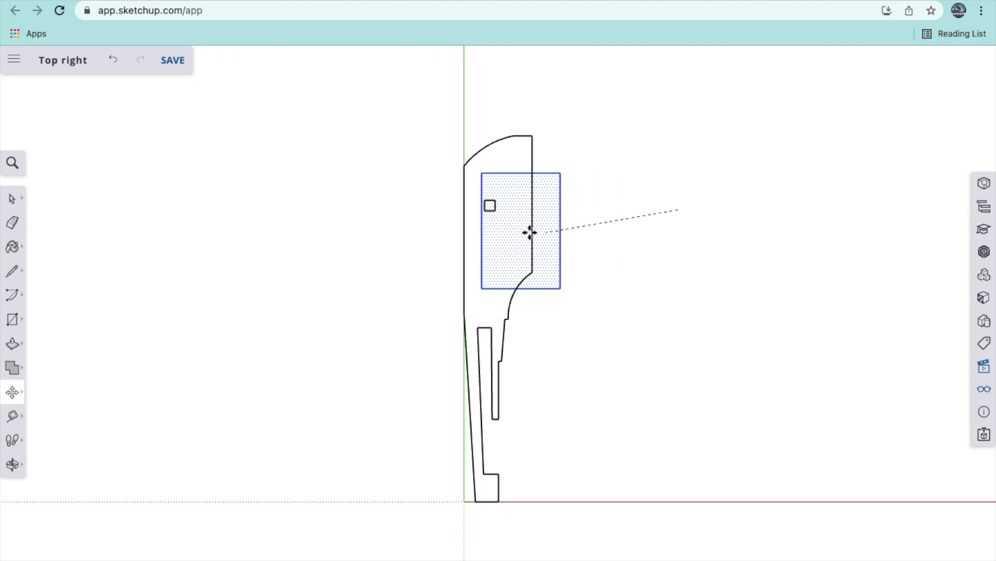
{"action": "left_click", "coordinate": [523, 184]}
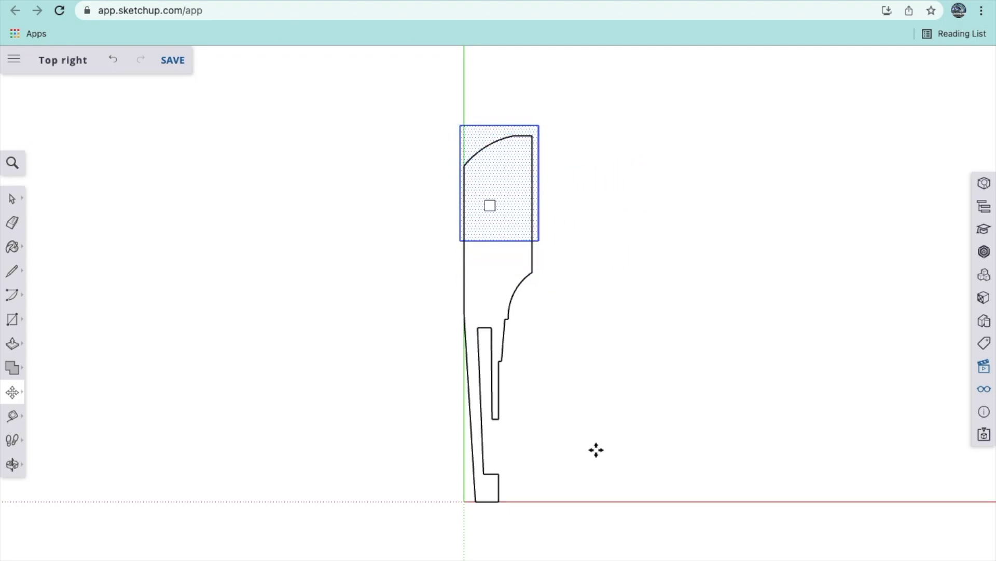
{"action": "left_click", "coordinate": [706, 327]}
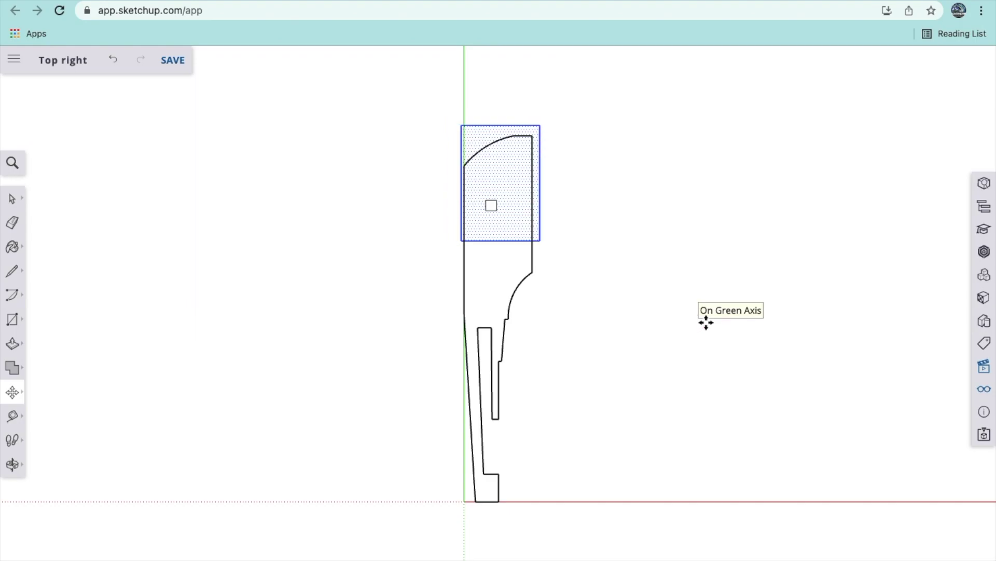
{"action": "key", "text": "space"}
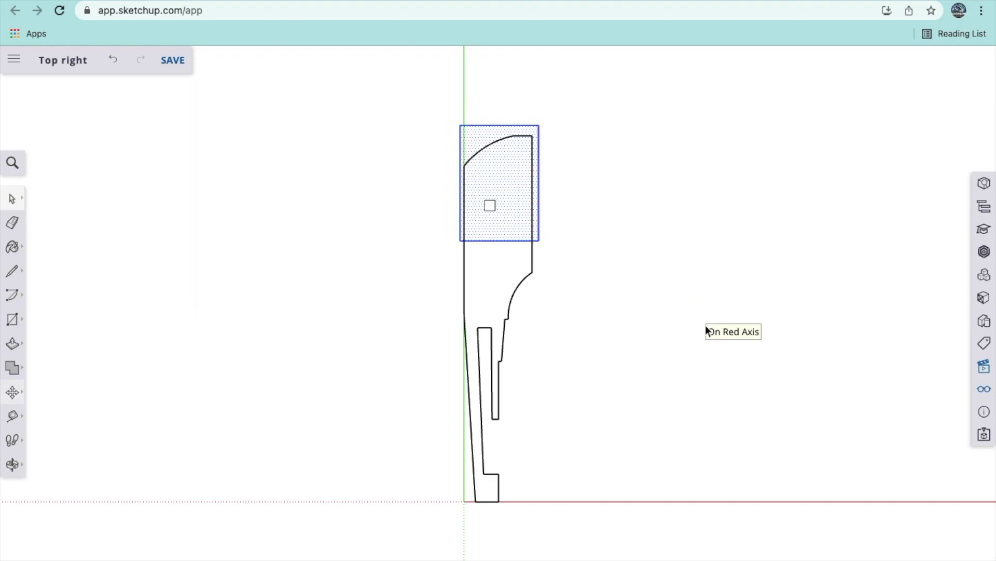
{"action": "left_click", "coordinate": [706, 327]}
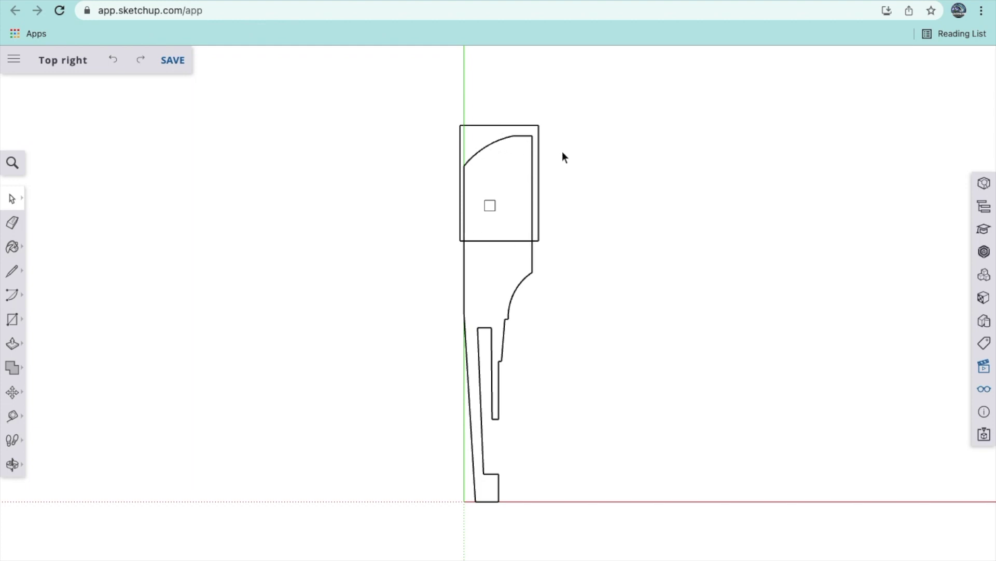
{"action": "key", "text": "ctrl+z"}
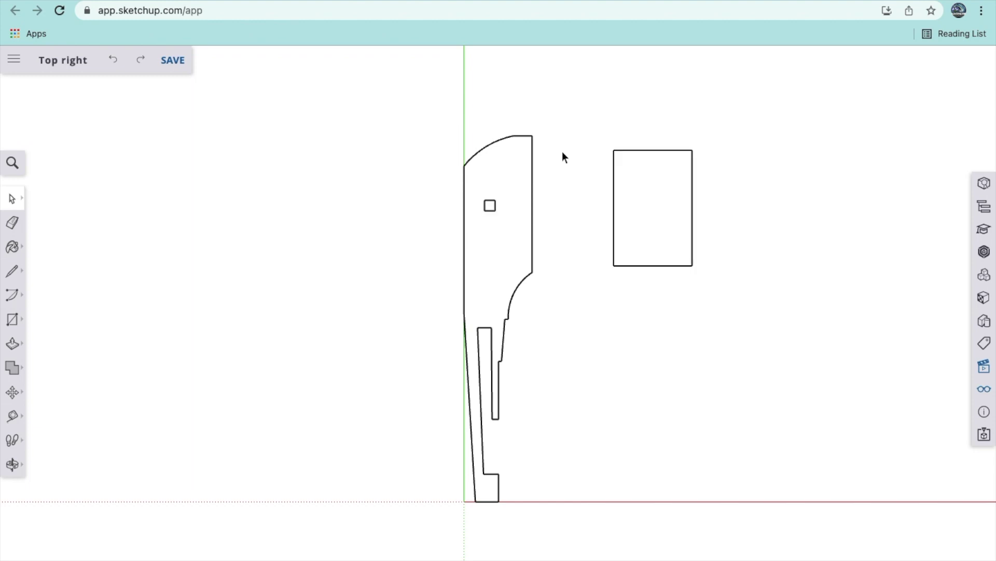
{"action": "left_click", "coordinate": [635, 152]}
- Select the whole rectangle, face and edges, and make it a group
{"action": "left_click", "coordinate": [614, 164]}
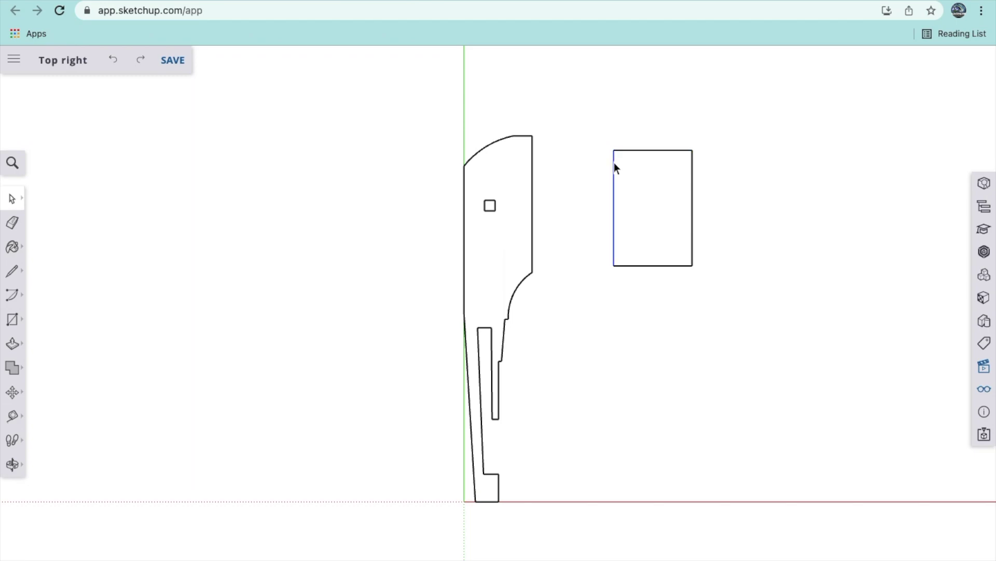
{"action": "left_click", "coordinate": [692, 173]}
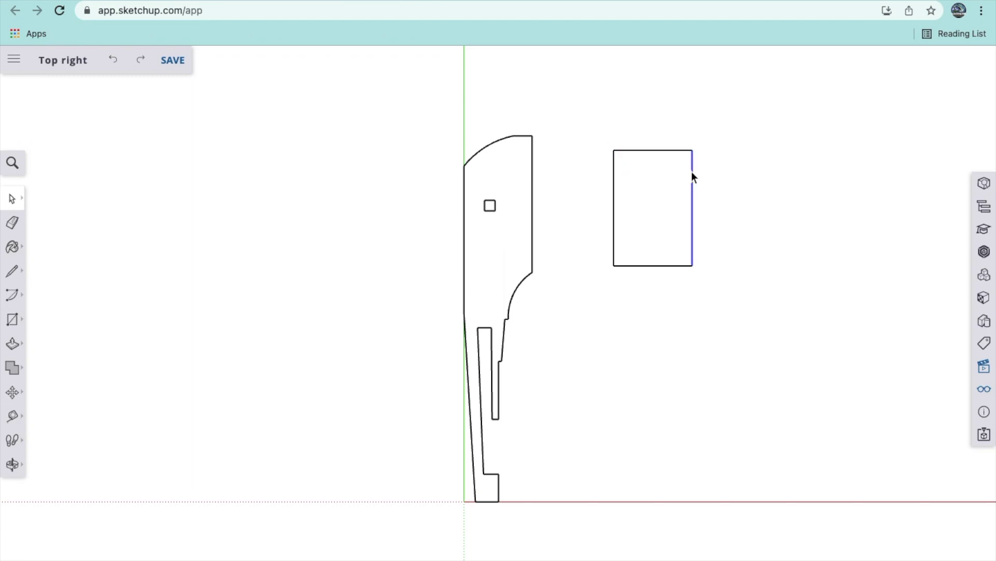
{"action": "triple_click", "coordinate": [675, 150]}
{"action": "right_click", "coordinate": [674, 151]}
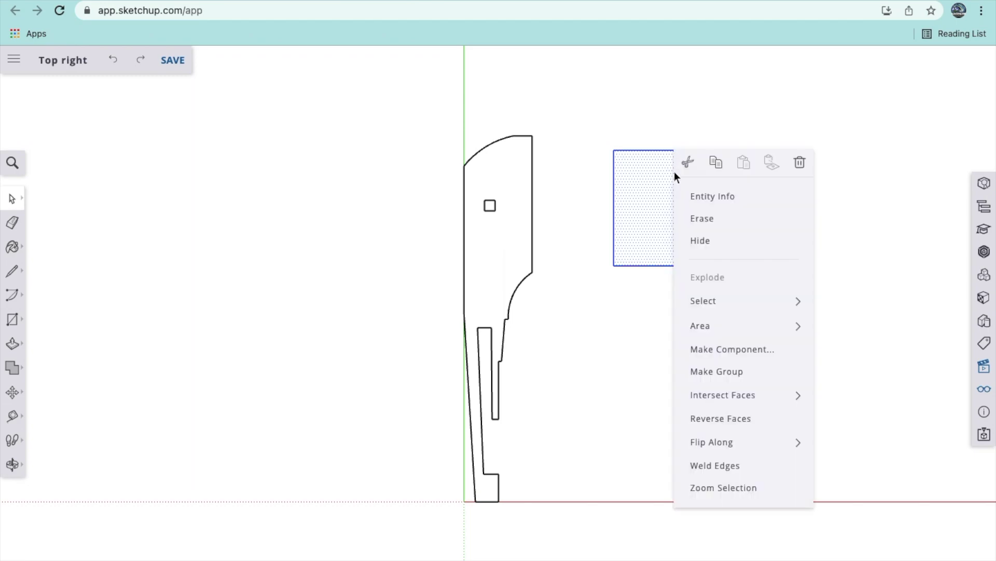
{"action": "mouse_move", "coordinate": [737, 444]}
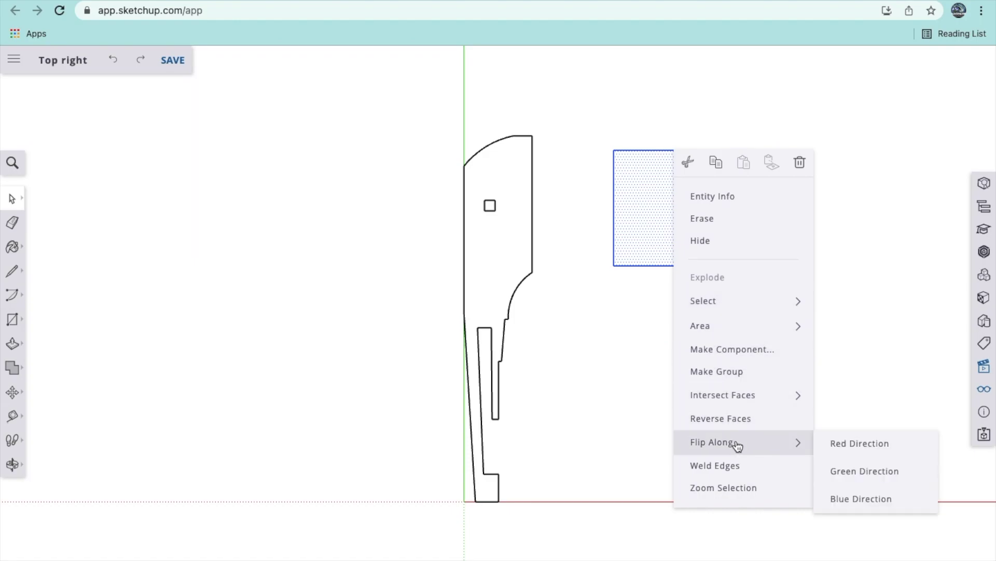
{"action": "left_click", "coordinate": [734, 373]}
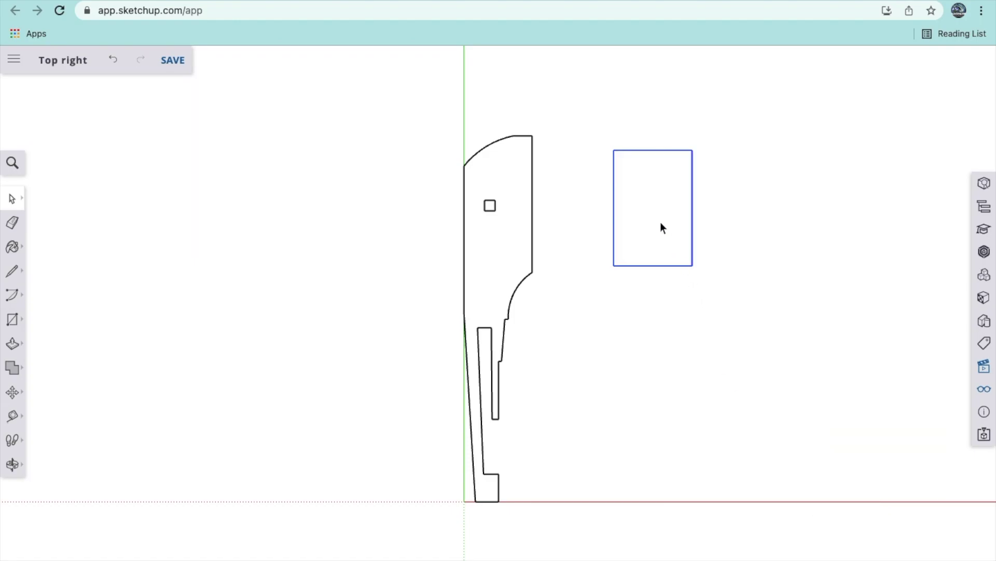
- Move the rectangle group by its top-right corner over the top end of the outline
{"action": "key", "text": "m"}
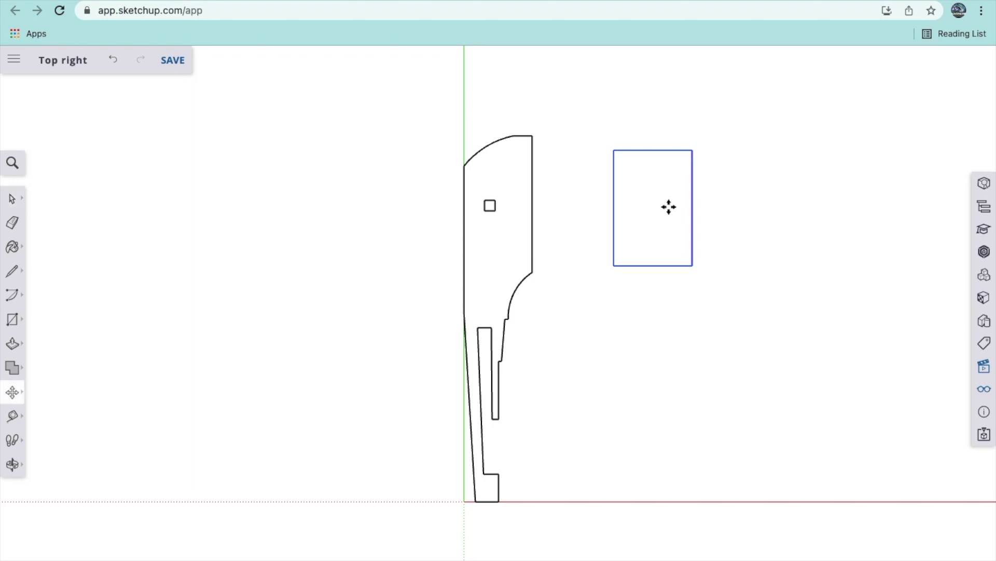
{"action": "left_click", "coordinate": [669, 206]}
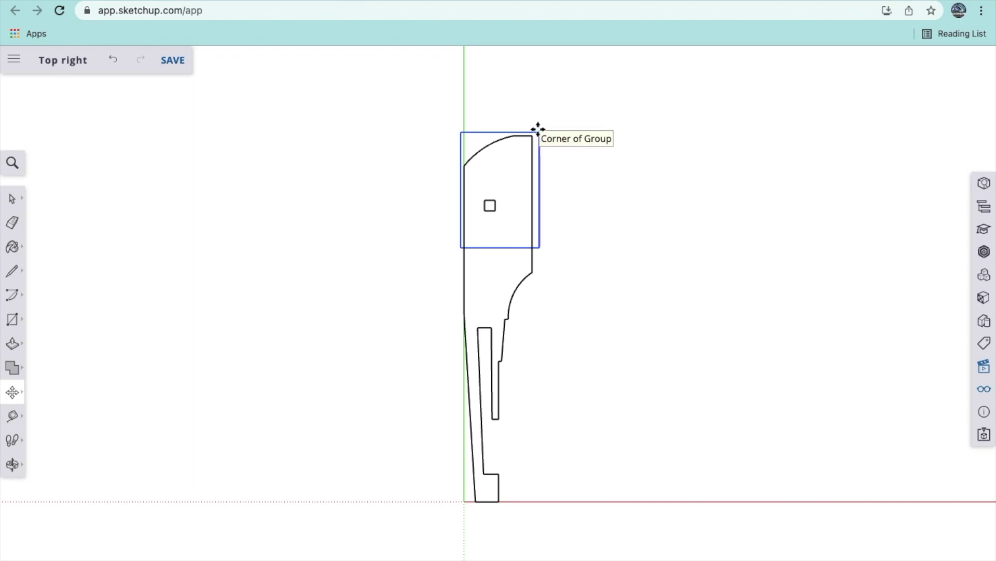
{"action": "left_click", "coordinate": [538, 129]}
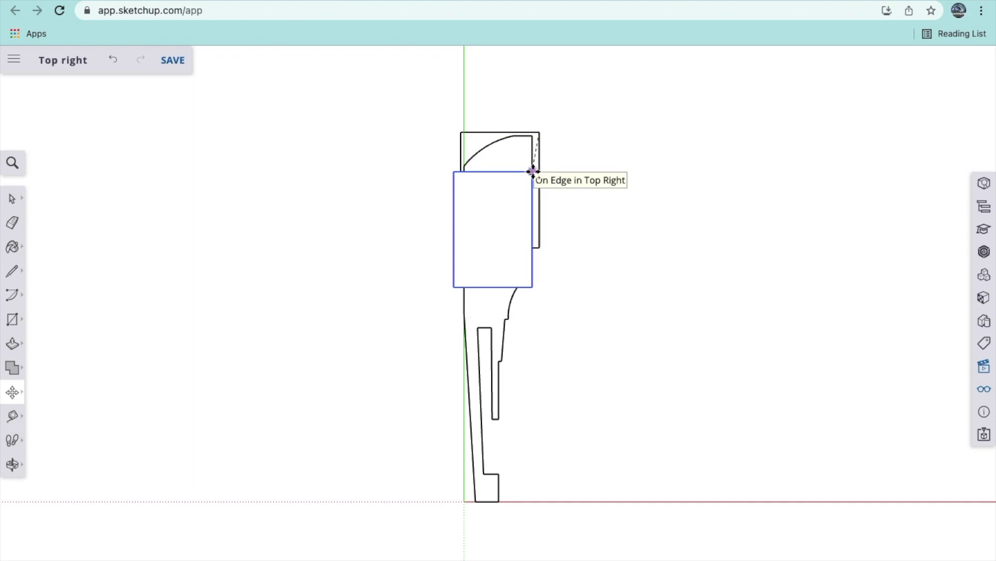
- Copy the rectangle group end to end down the outline until four rectangles are stacked
{"action": "key", "text": "alt"}
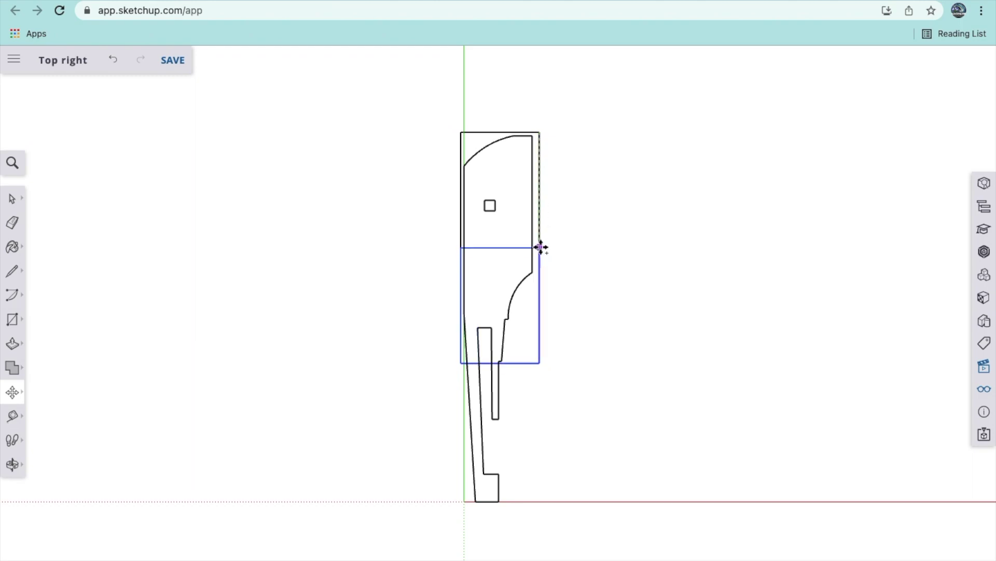
{"action": "left_click", "coordinate": [540, 247]}
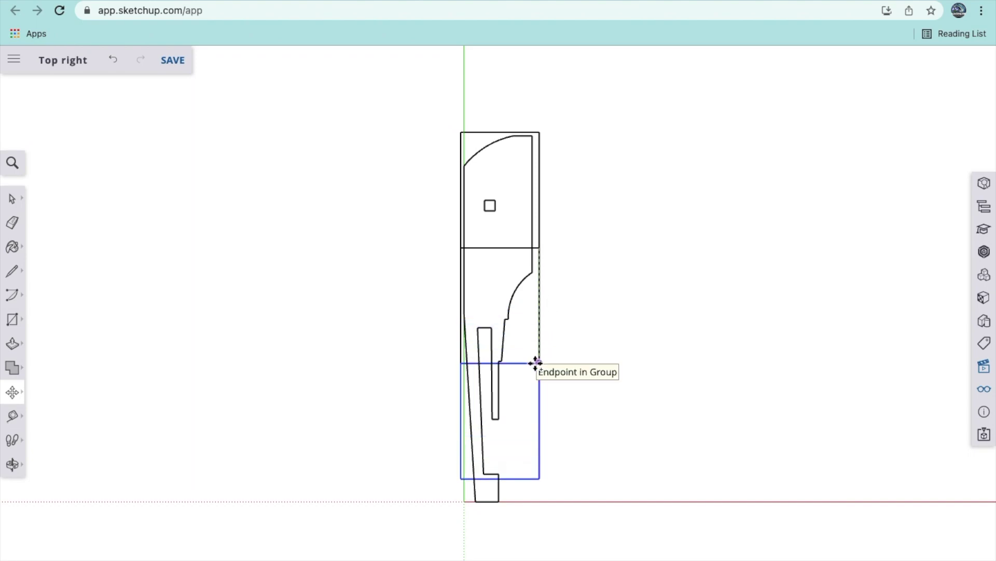
{"action": "left_click", "coordinate": [536, 363]}
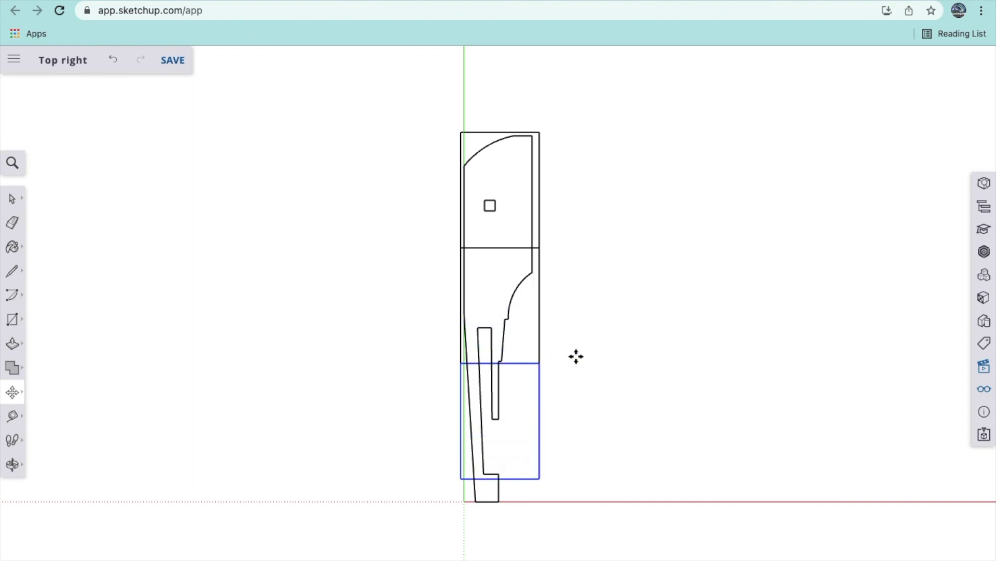
{"action": "left_click", "coordinate": [539, 363]}
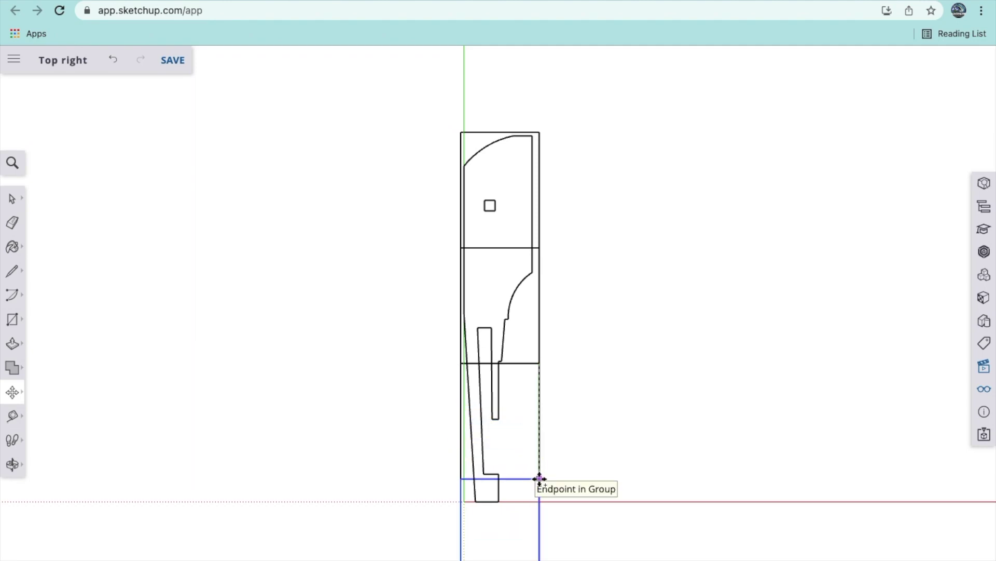
{"action": "left_click", "coordinate": [537, 477]}
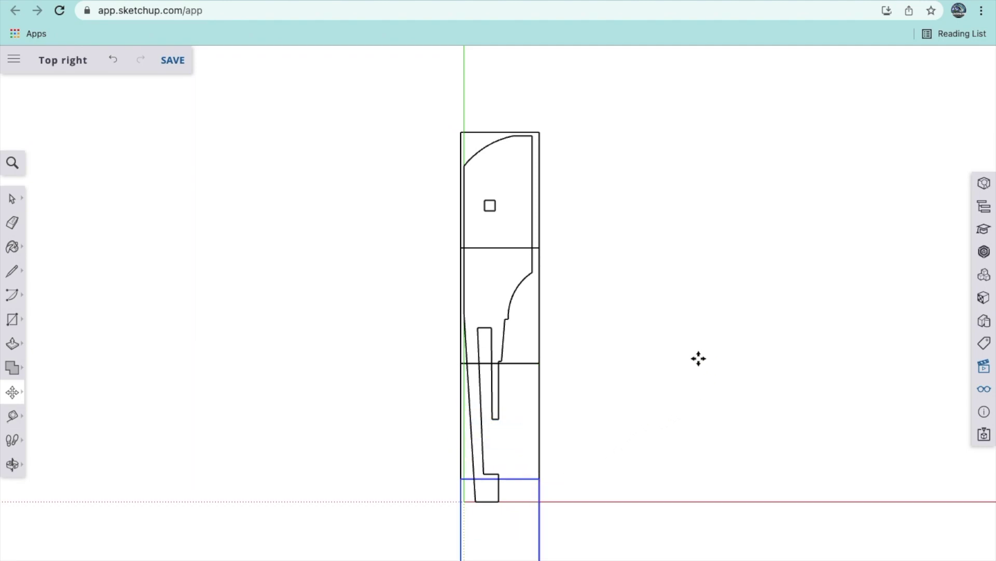
- Reposition the bottom rectangle copy so the four rectangles cover the whole outline
{"action": "scroll", "coordinate": [697, 357], "scroll_direction": "down", "scroll_amount": 2}
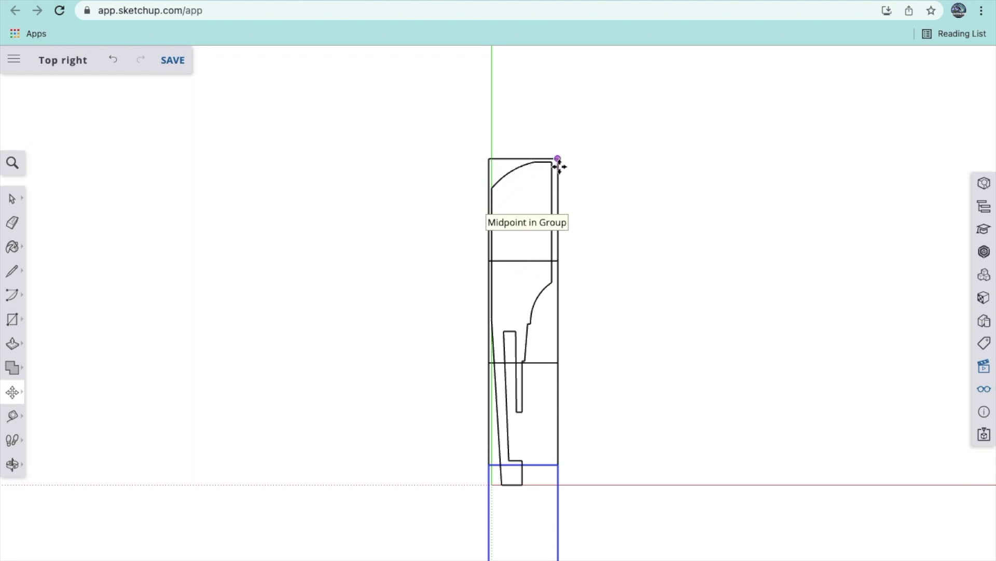
{"action": "left_click", "coordinate": [558, 211]}
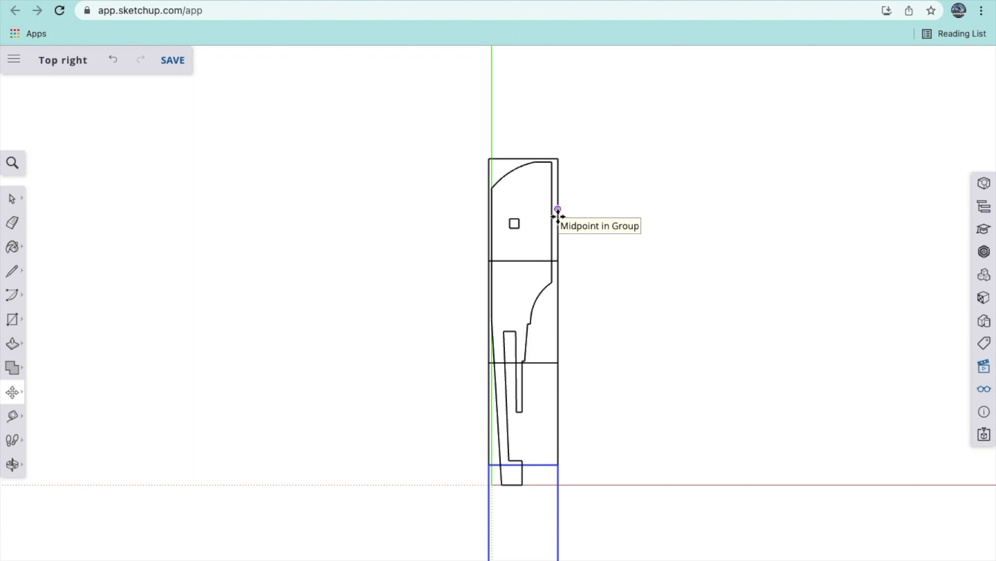
{"action": "left_click", "coordinate": [558, 216]}
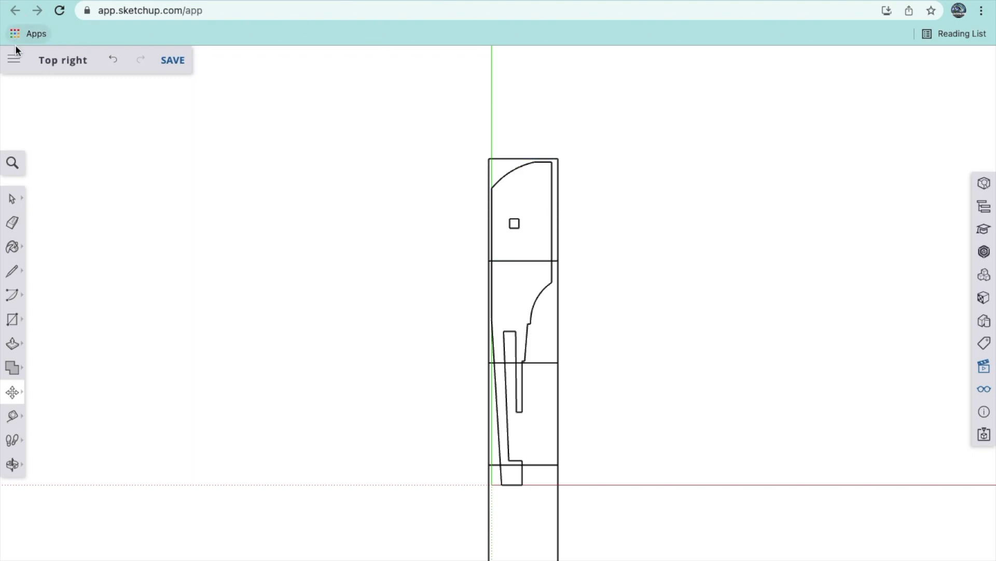
{"action": "left_click", "coordinate": [15, 61]}
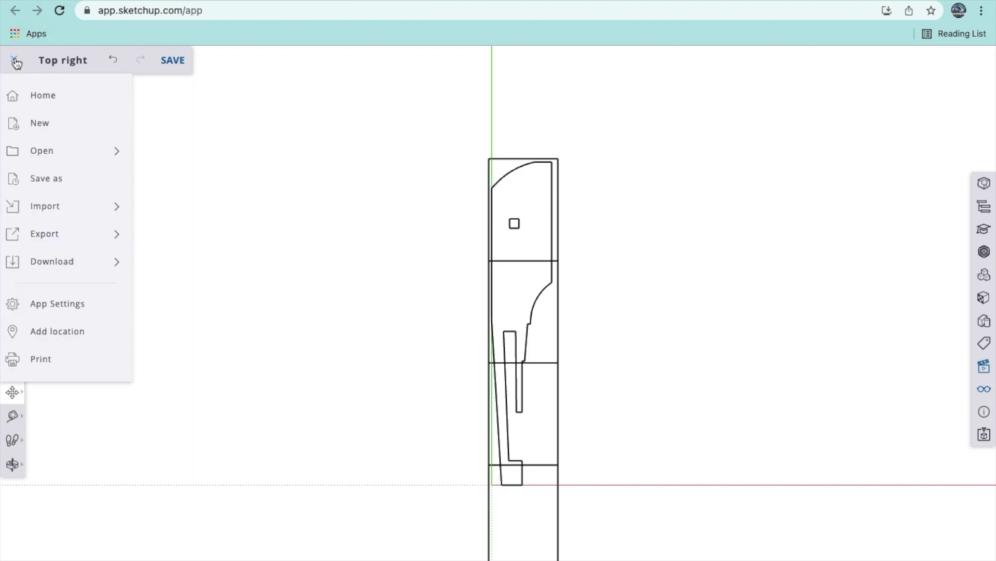
- Open the A4 print preview and set Print to Scale with 1 mm : 1 mm
{"action": "left_click", "coordinate": [56, 359]}
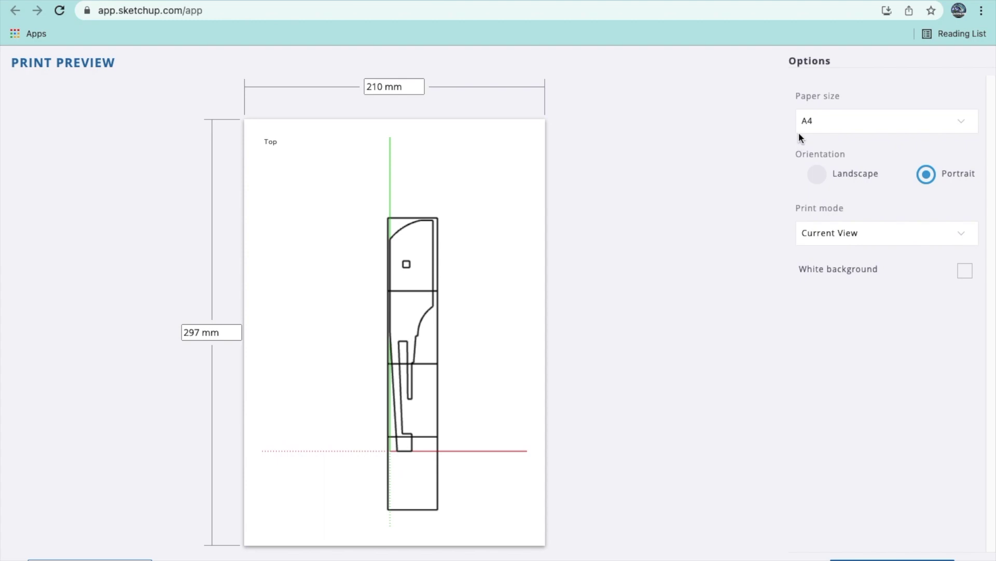
{"action": "left_click", "coordinate": [963, 237]}
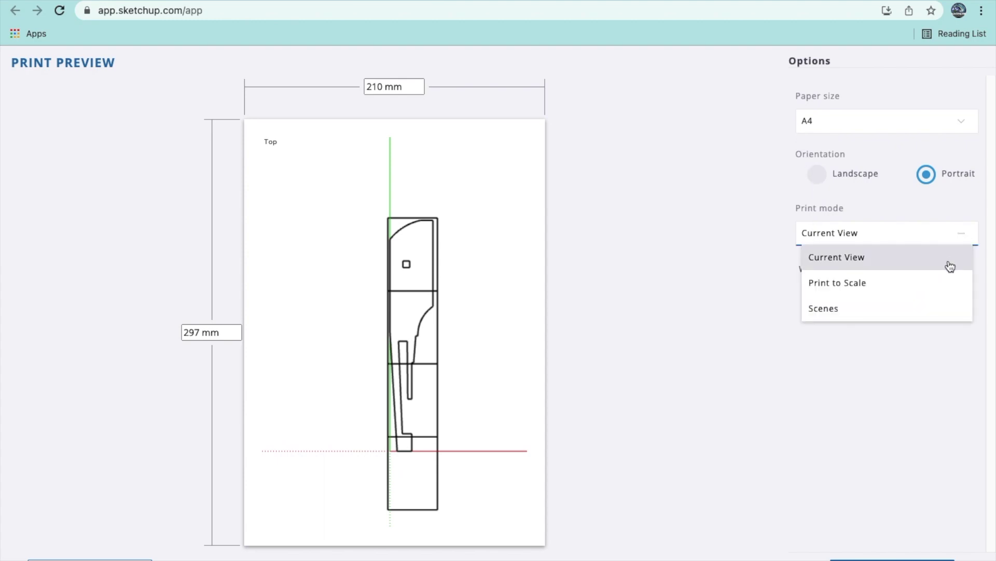
{"action": "left_click", "coordinate": [942, 283]}
{"action": "left_click", "coordinate": [912, 419]}
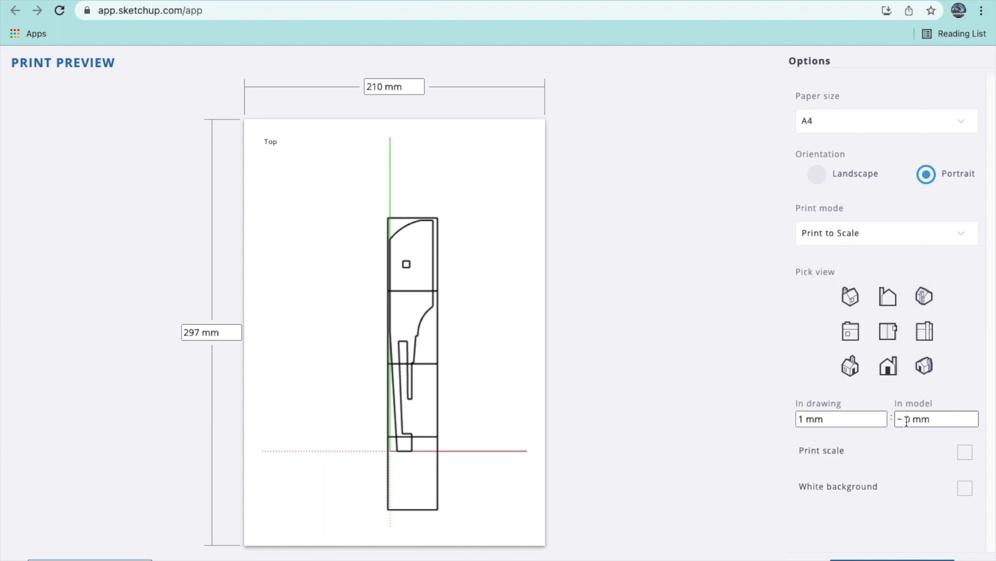
{"action": "double_click", "coordinate": [912, 419]}
{"action": "type", "text": "1"}
{"action": "key", "text": "Return"}
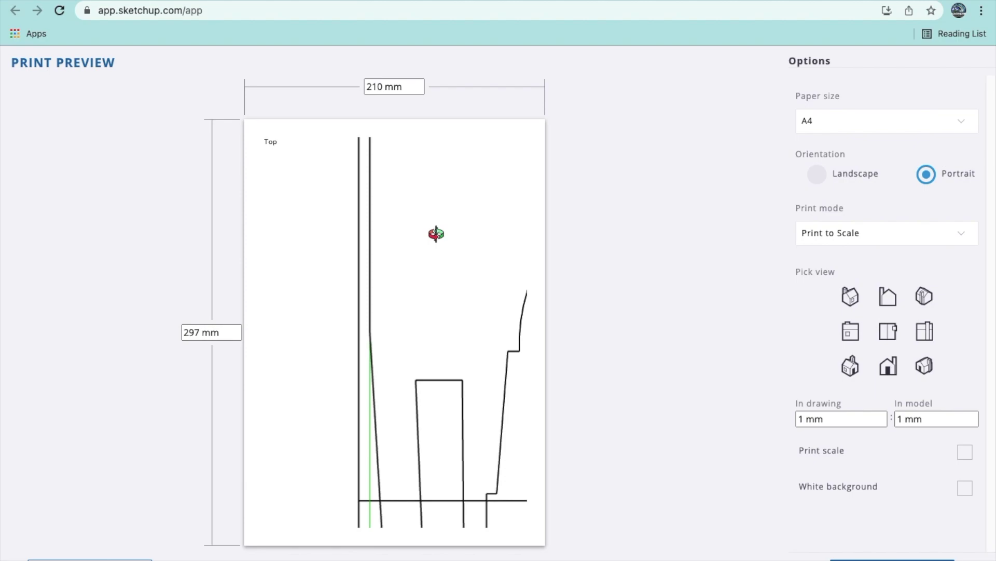
- Set the preview to Top view and pan until the top rectangle fills the A4 page
{"action": "mouse_move", "coordinate": [437, 234]}
{"action": "left_mouse_down"}
{"action": "mouse_move", "coordinate": [300, 269]}
{"action": "mouse_move", "coordinate": [304, 280]}
{"action": "left_mouse_up"}
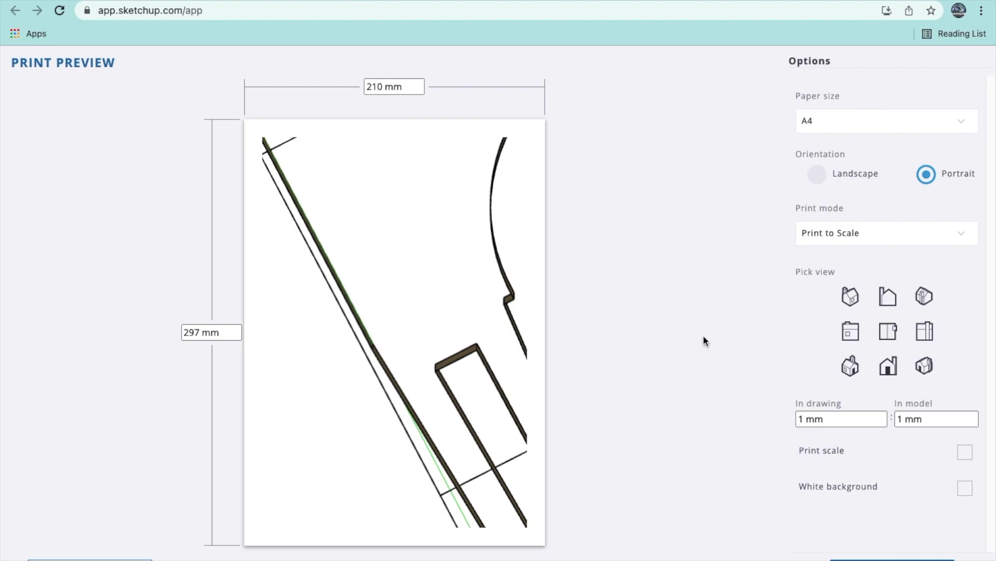
{"action": "left_click", "coordinate": [892, 334]}
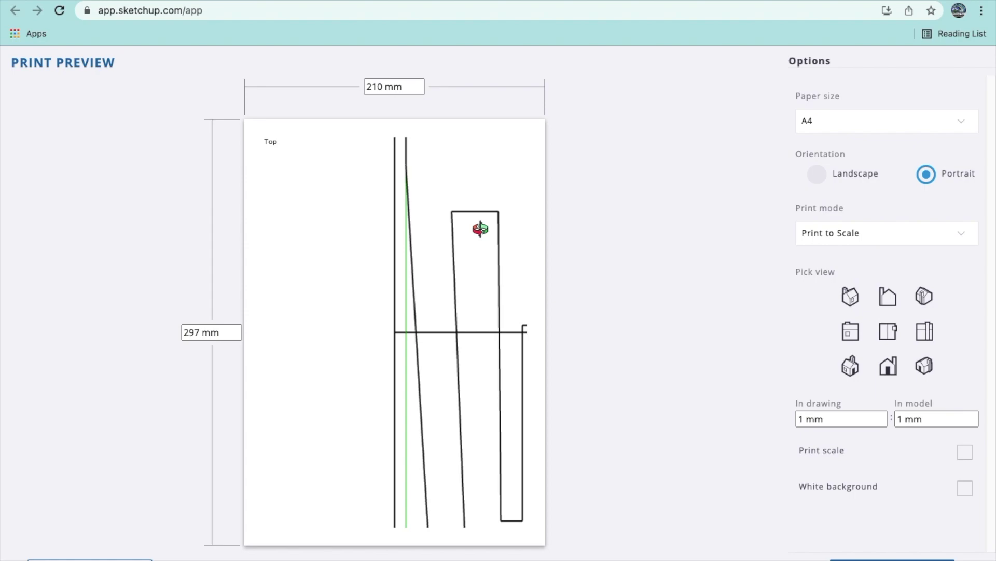
{"action": "mouse_move", "coordinate": [474, 189]}
{"action": "middle_mouse_down", "text": "shift"}
{"action": "mouse_move", "coordinate": [452, 151]}
{"action": "mouse_move", "coordinate": [391, 415]}
{"action": "middle_mouse_up", "text": "shift"}
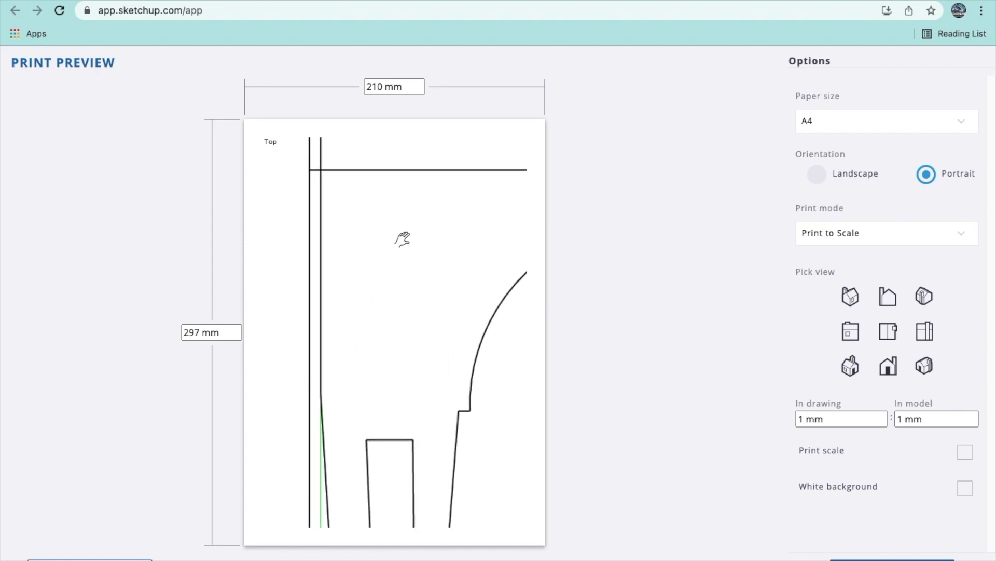
{"action": "mouse_move", "coordinate": [402, 240]}
{"action": "middle_mouse_down", "text": "shift"}
{"action": "mouse_move", "coordinate": [377, 451]}
{"action": "mouse_move", "coordinate": [407, 216]}
{"action": "mouse_move", "coordinate": [385, 359]}
{"action": "middle_mouse_up", "text": "shift"}
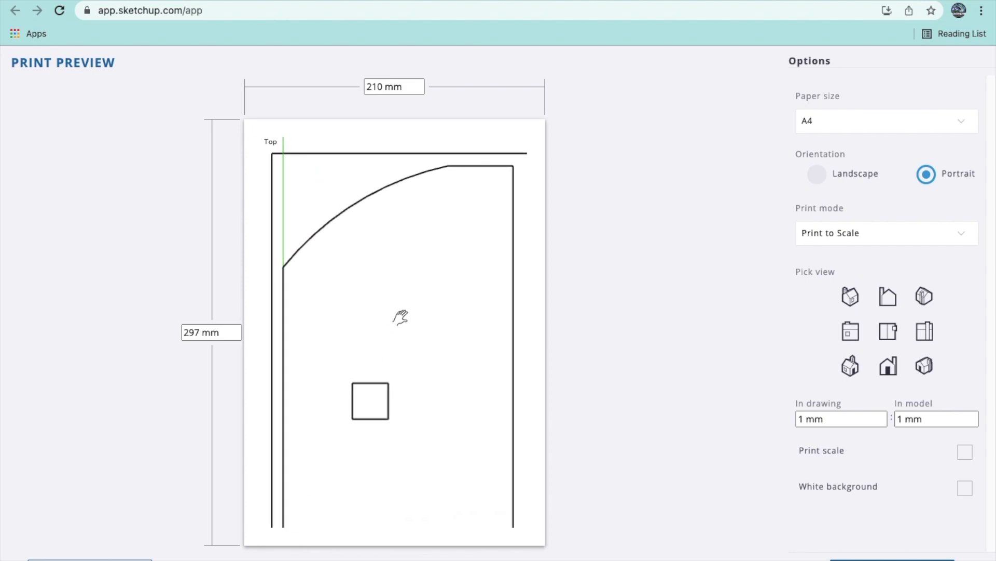
{"action": "middle_click_drag", "start_coordinate": [400, 317], "coordinate": [396, 316], "text": "shift"}
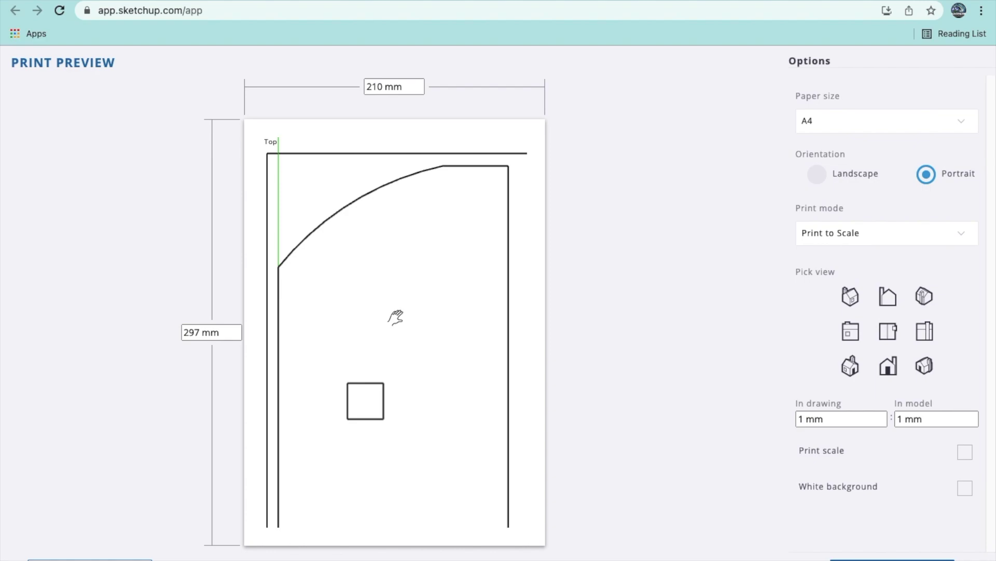
{"action": "middle_click_drag", "start_coordinate": [395, 317], "coordinate": [388, 316], "text": "shift"}
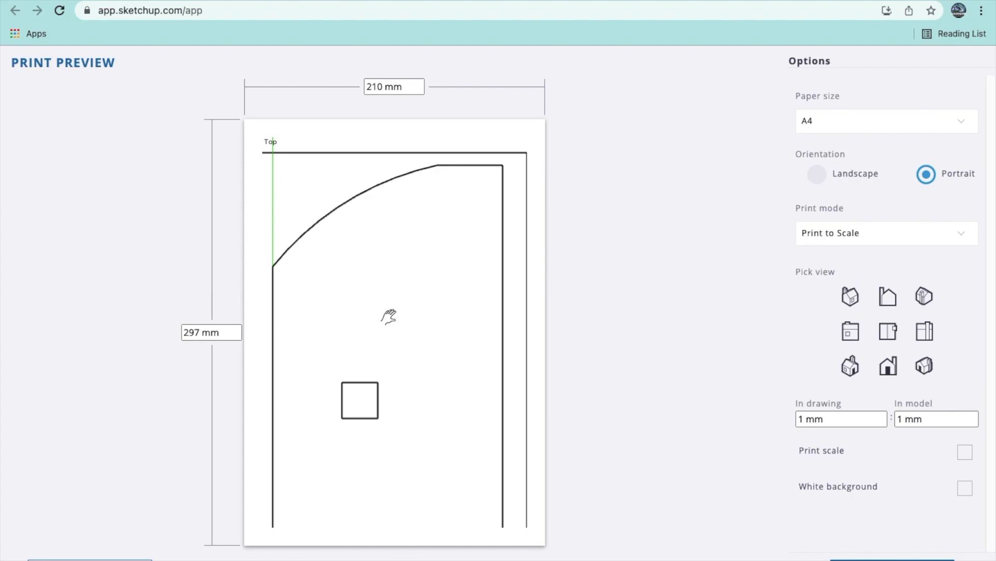
{"action": "middle_click_drag", "start_coordinate": [389, 317], "coordinate": [390, 317], "text": "shift"}
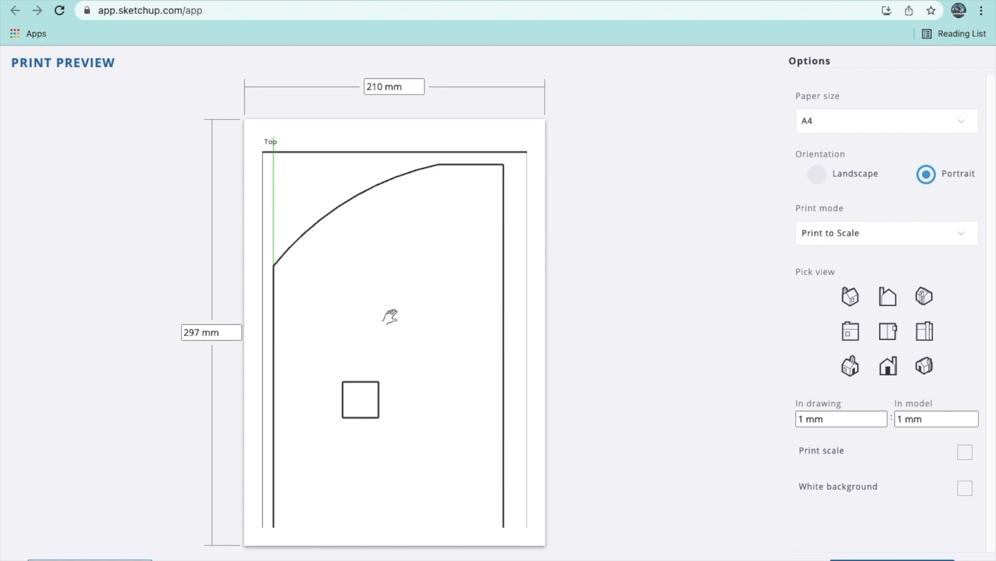
{"action": "middle_click_drag", "start_coordinate": [390, 315], "coordinate": [389, 302], "text": "shift"}
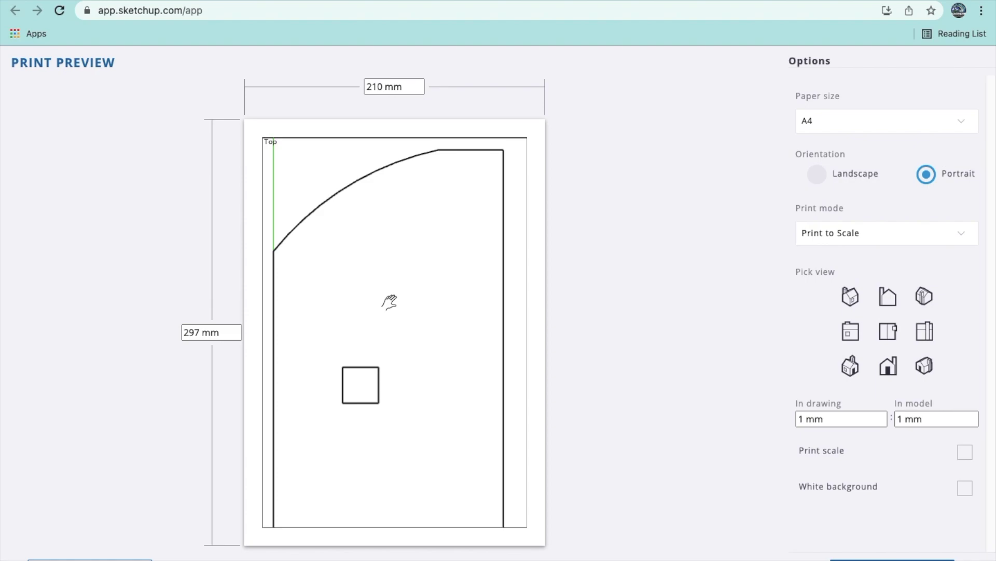
{"action": "key", "text": "o"}
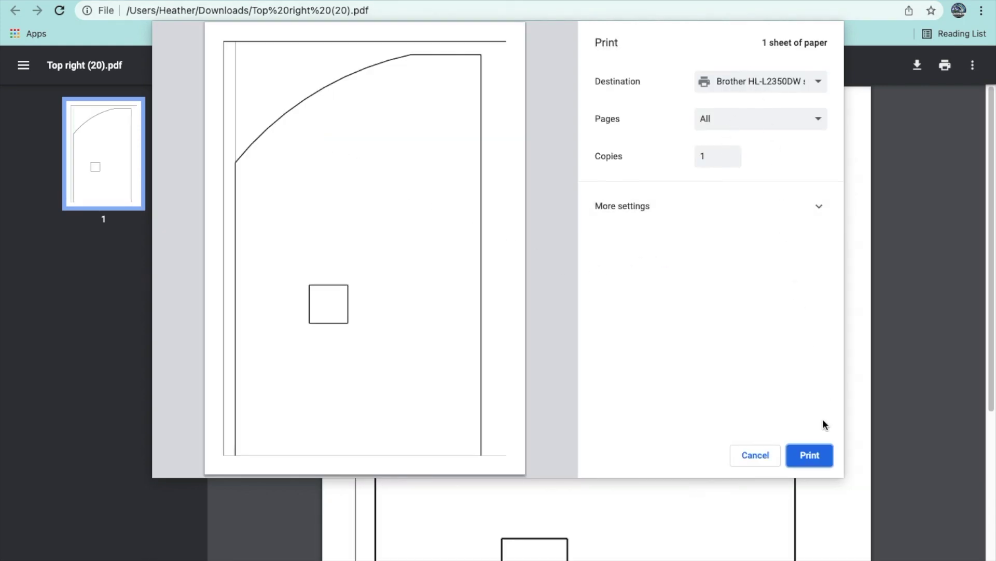
- Cancel the print dialog for Top right (20).pdf and return to the SketchUp drawing tab
{"action": "left_click", "coordinate": [755, 456]}
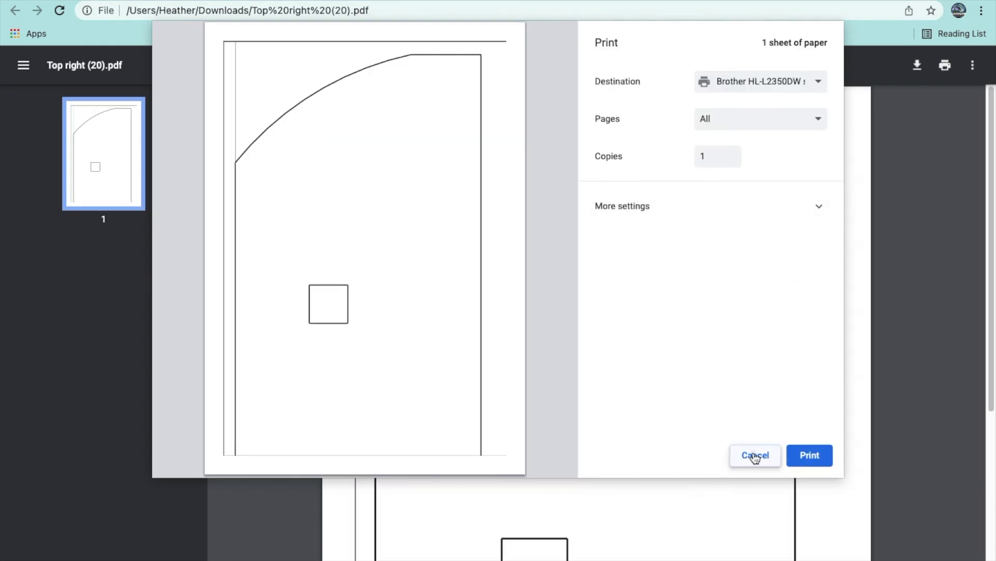
{"action": "mouse_move", "coordinate": [296, 4]}
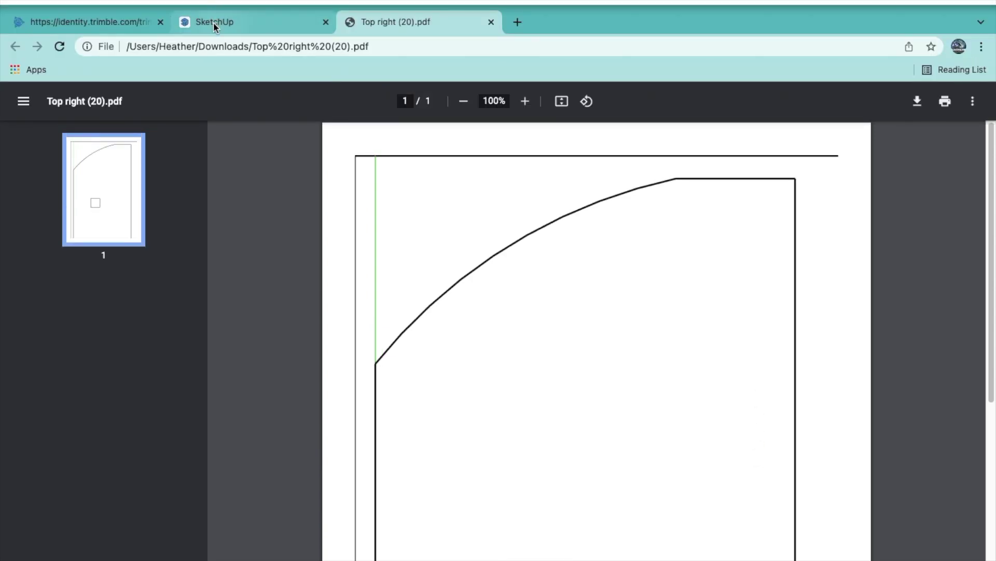
{"action": "left_click", "coordinate": [214, 23]}
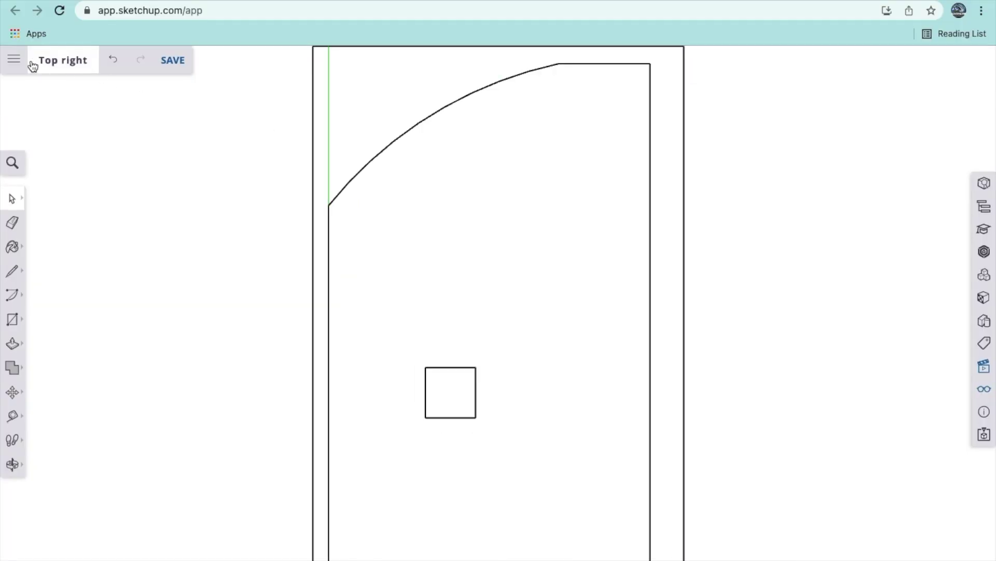
- Reopen the print preview and pan to frame the arc, step and small box on the sheet
{"action": "left_click", "coordinate": [14, 60]}
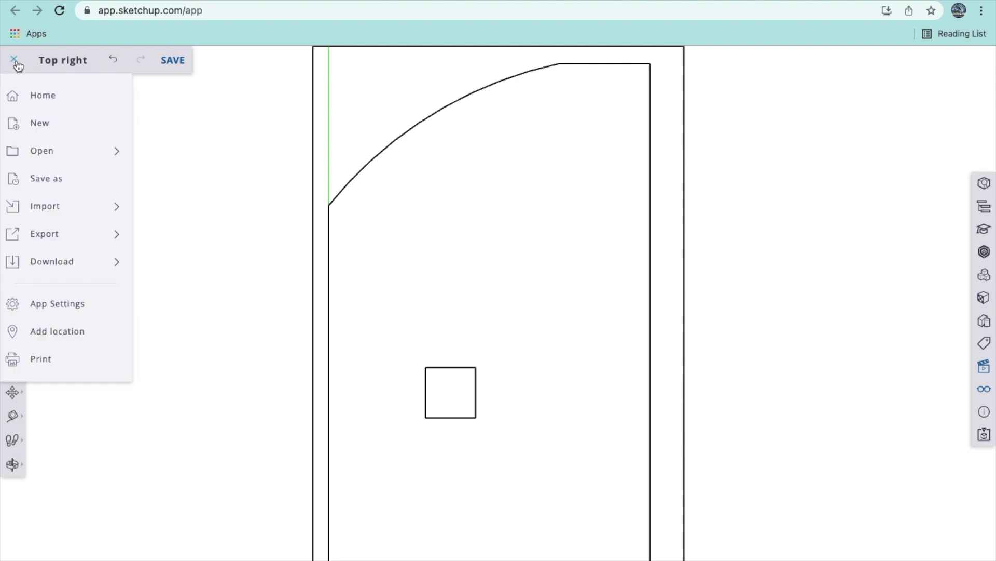
{"action": "left_click", "coordinate": [48, 359]}
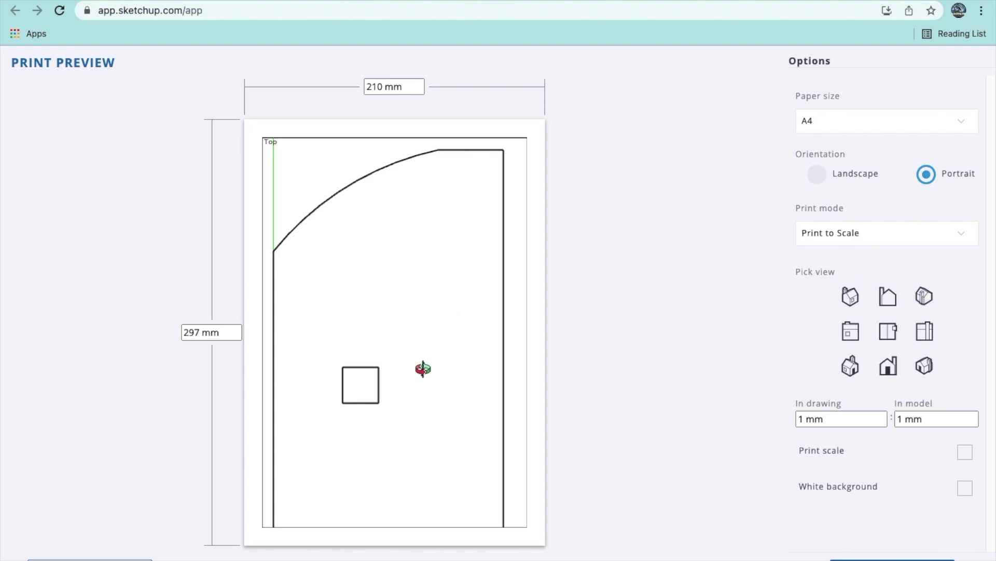
{"action": "left_click_drag", "start_coordinate": [421, 413], "coordinate": [436, 260], "text": "shift"}
{"action": "left_click_drag", "start_coordinate": [445, 467], "coordinate": [440, 330], "text": "shift"}
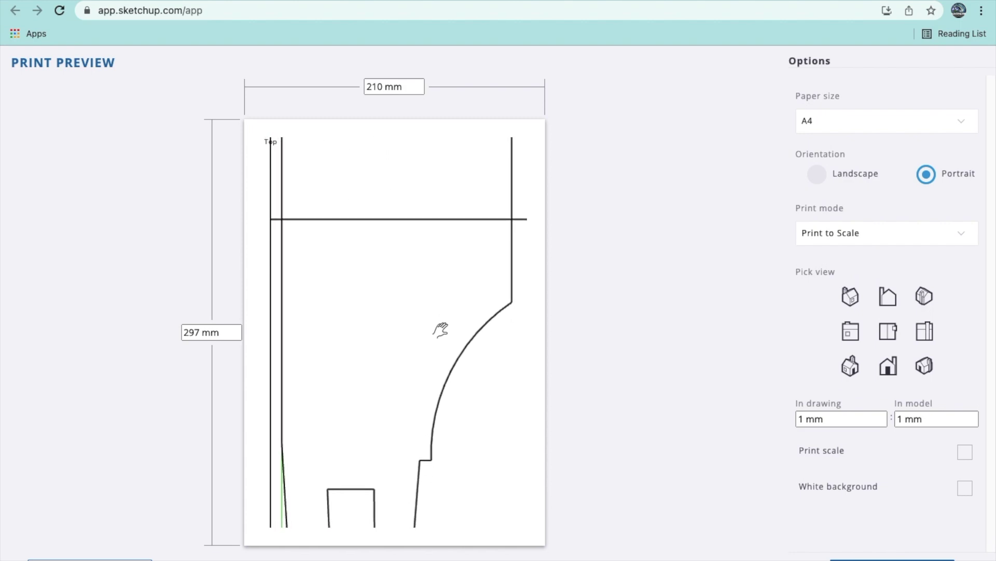
{"action": "left_click_drag", "start_coordinate": [447, 446], "coordinate": [442, 378], "text": "shift"}
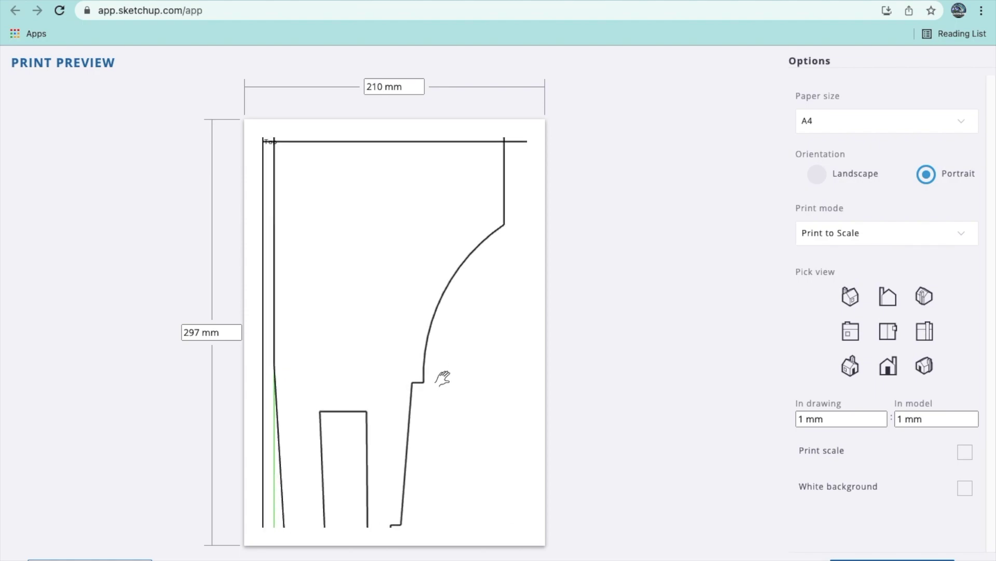
{"action": "left_click_drag", "start_coordinate": [442, 378], "coordinate": [443, 376]}
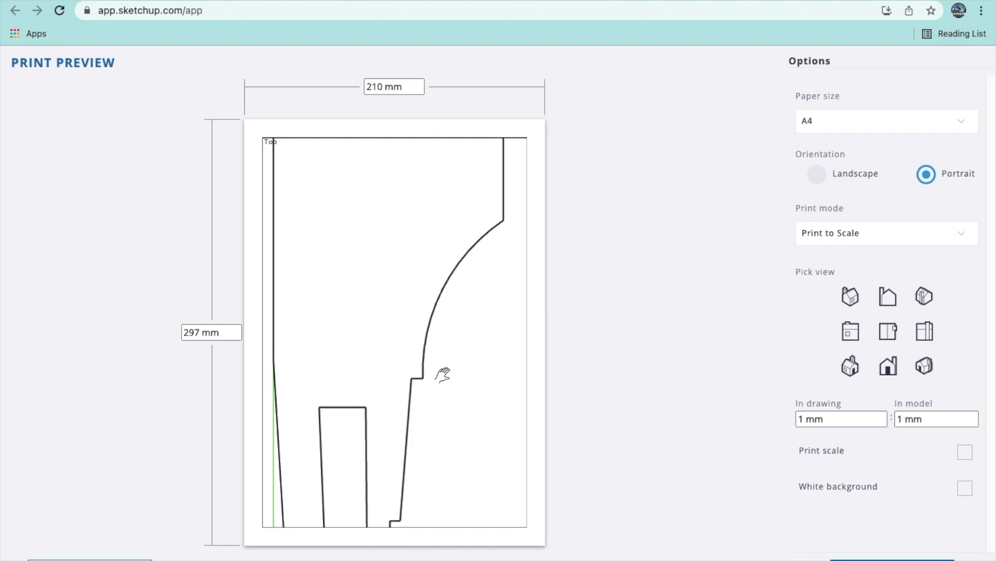
{"action": "key", "text": "o"}
- Print the framed sheet as Top right (21).pdf, cancel its dialog, and return to SketchUp
{"action": "left_click", "coordinate": [893, 559]}
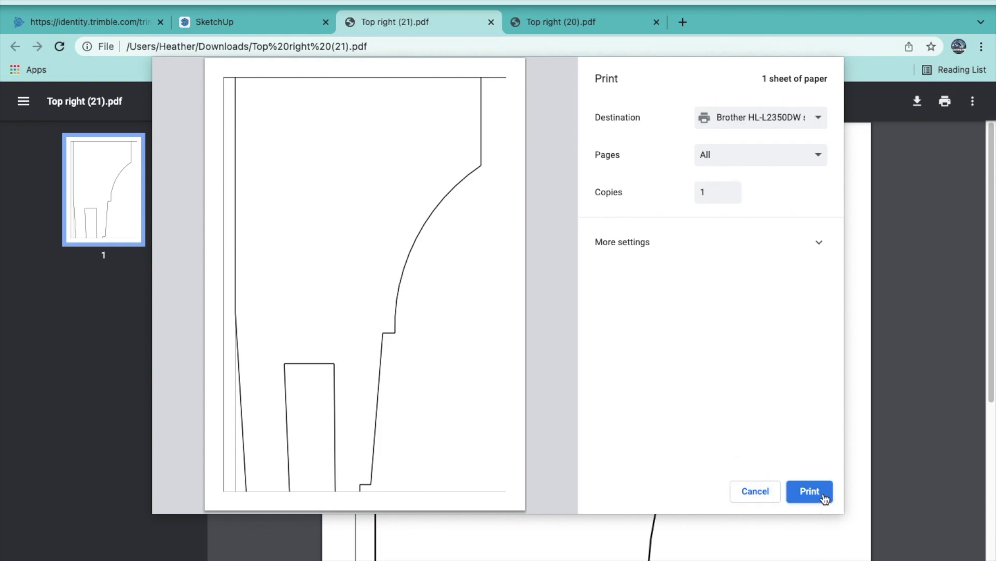
{"action": "left_click", "coordinate": [767, 492]}
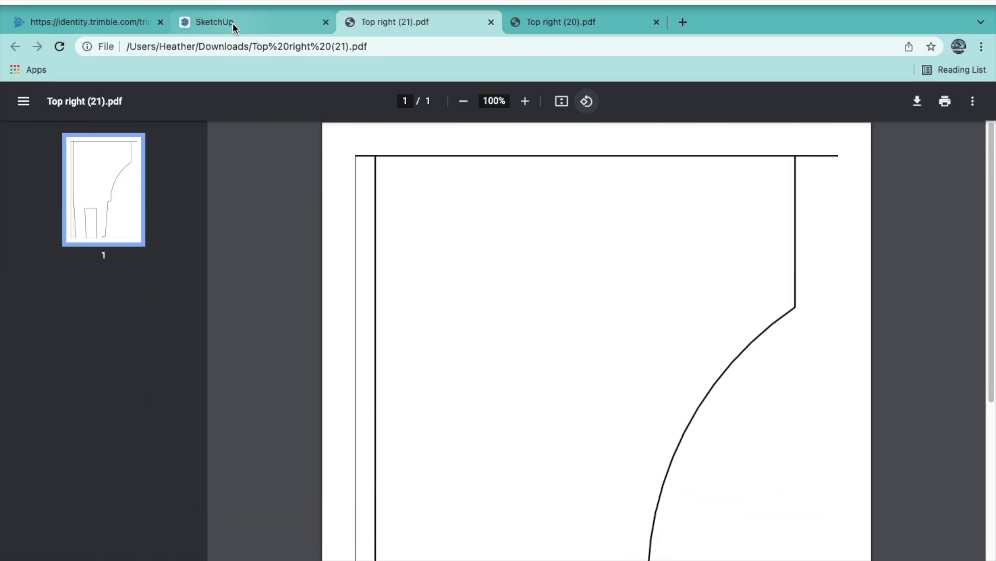
{"action": "left_click", "coordinate": [233, 23]}
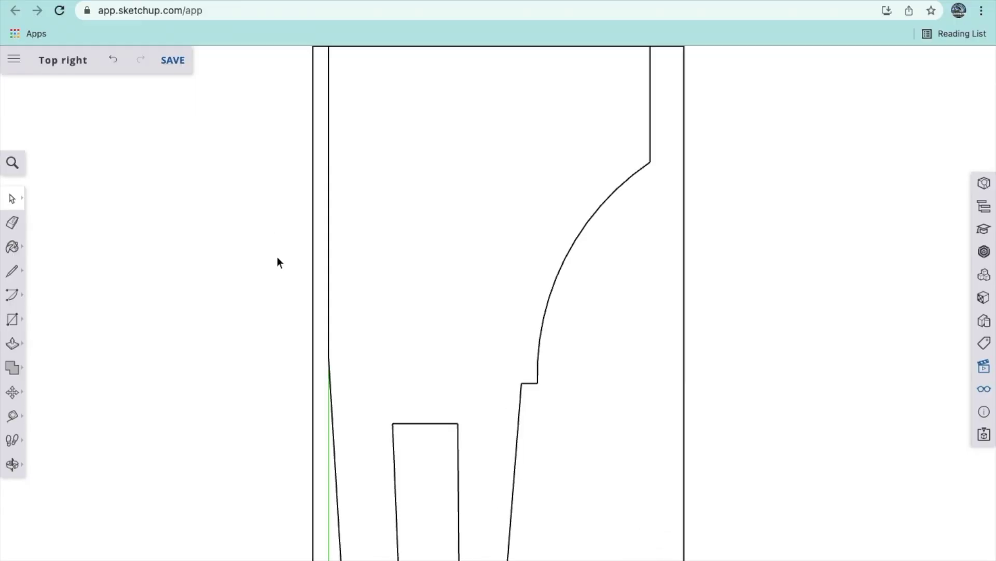
{"action": "left_click", "coordinate": [13, 60]}
- Reopen the print preview and pan up to frame the lower section with the narrow box
{"action": "left_click", "coordinate": [37, 357]}
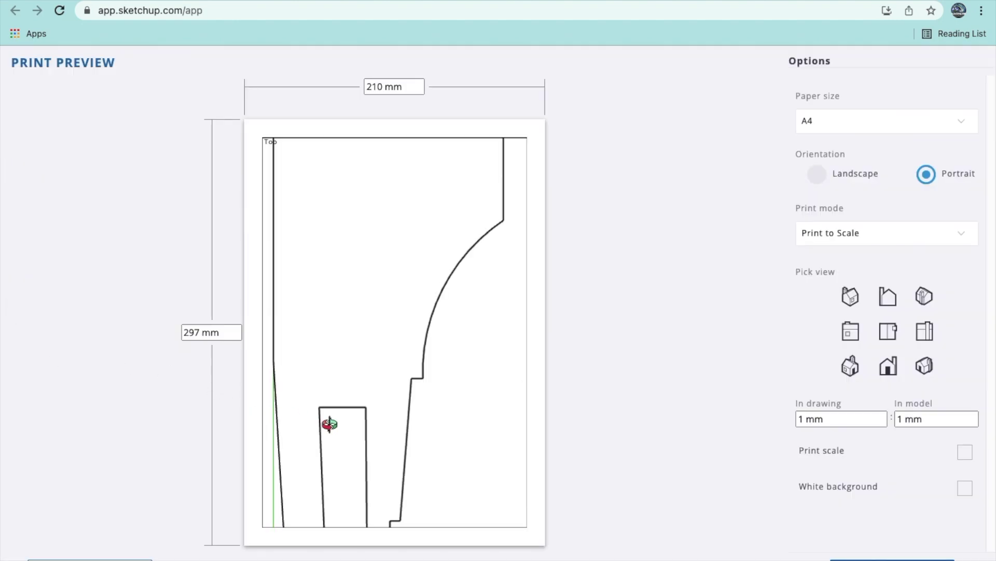
{"action": "mouse_move", "coordinate": [379, 424]}
{"action": "left_mouse_down"}
{"action": "mouse_move", "coordinate": [389, 155]}
{"action": "mouse_move", "coordinate": [380, 119]}
{"action": "left_mouse_up"}
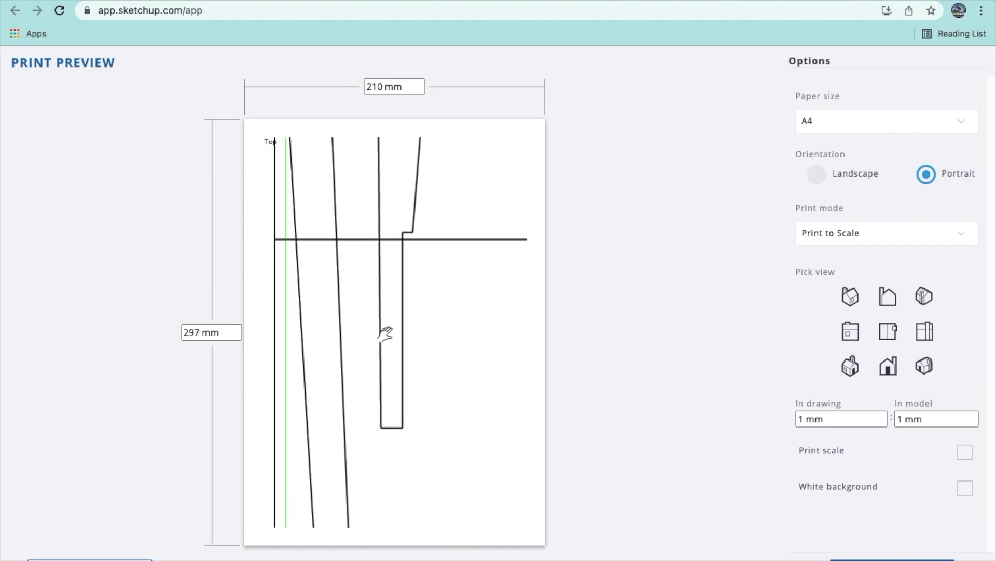
{"action": "left_click_drag", "start_coordinate": [382, 380], "coordinate": [369, 278]}
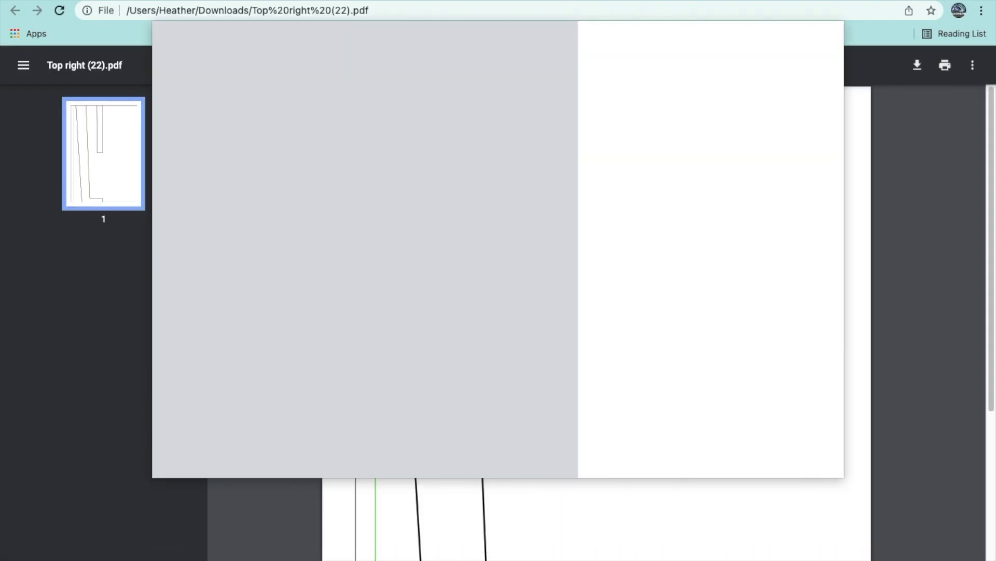
- Dismiss Chrome's print dialog, reopen SketchUp's A4 print preview, and pan the outline's bottom end onto the sheet
{"action": "left_click", "coordinate": [756, 458]}
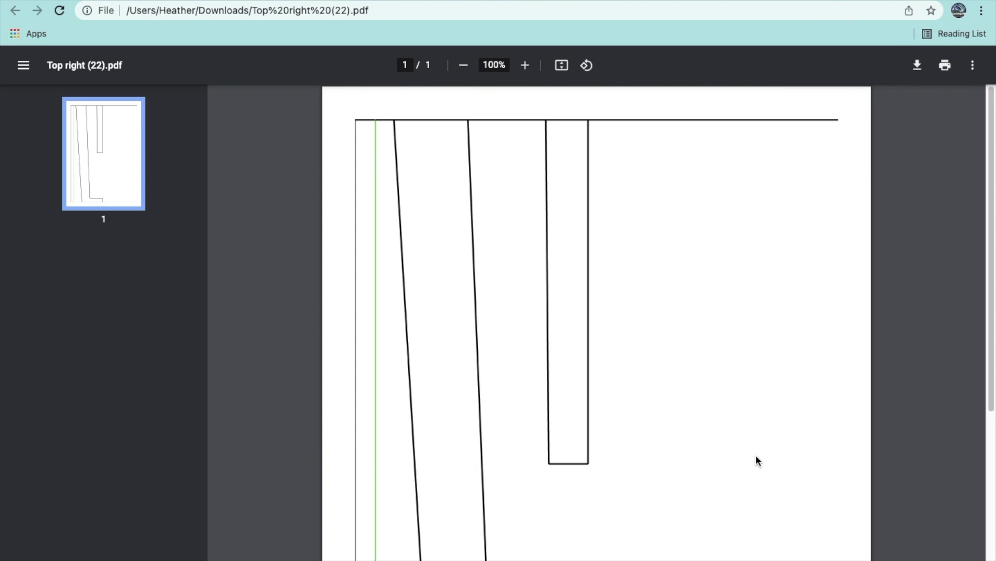
{"action": "key", "text": "super+w"}
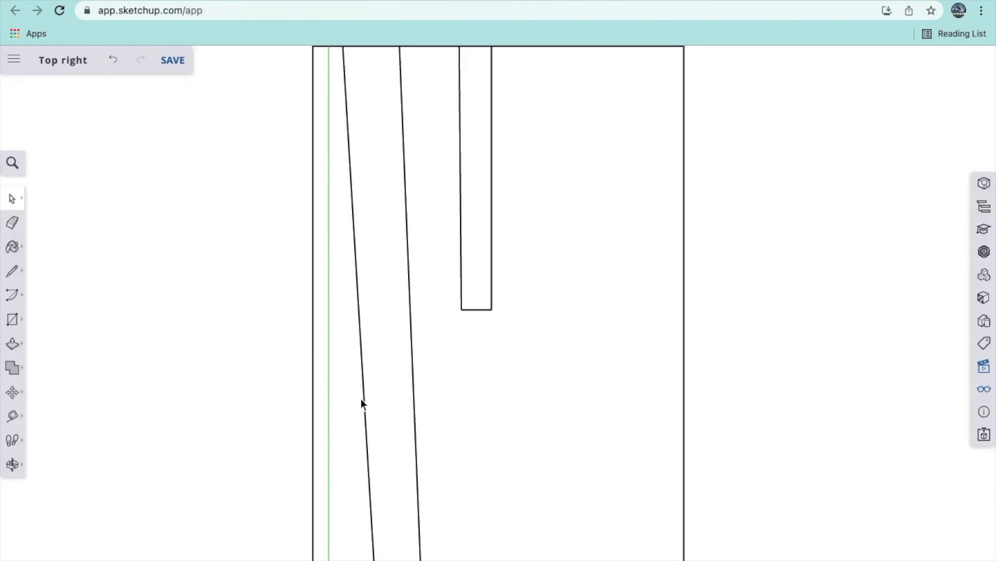
{"action": "left_click", "coordinate": [14, 58]}
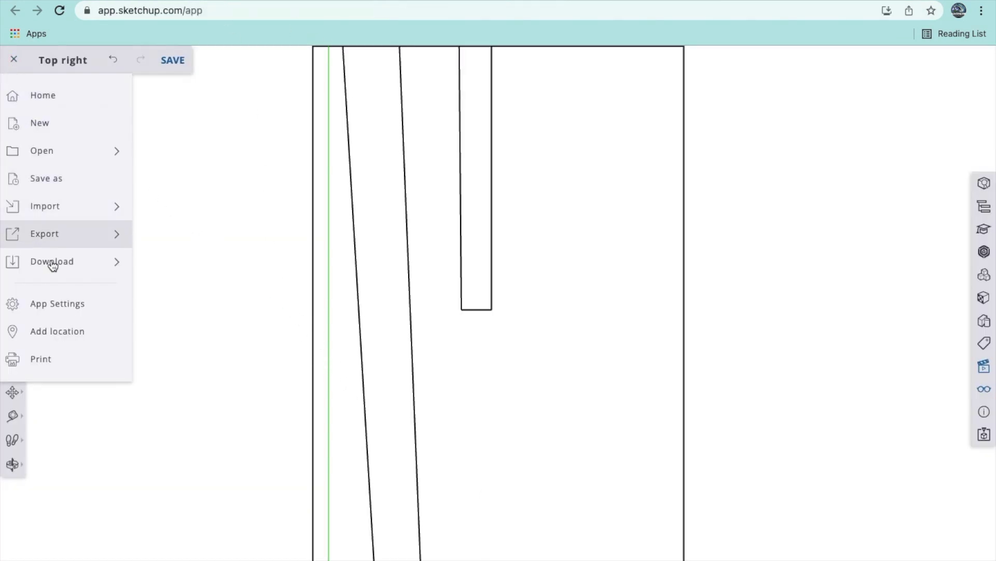
{"action": "left_click", "coordinate": [53, 359]}
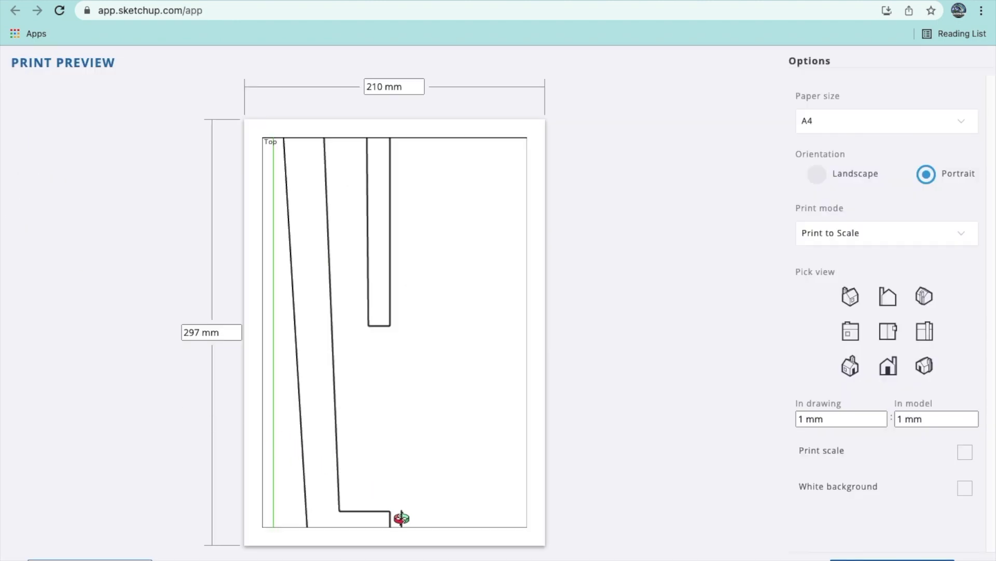
{"action": "mouse_move", "coordinate": [412, 515]}
{"action": "left_mouse_down", "text": "shift"}
{"action": "mouse_move", "coordinate": [403, 329]}
{"action": "mouse_move", "coordinate": [416, 166]}
{"action": "left_mouse_up", "text": "shift"}
{"action": "left_click_drag", "start_coordinate": [410, 425], "coordinate": [404, 388], "text": "shift"}
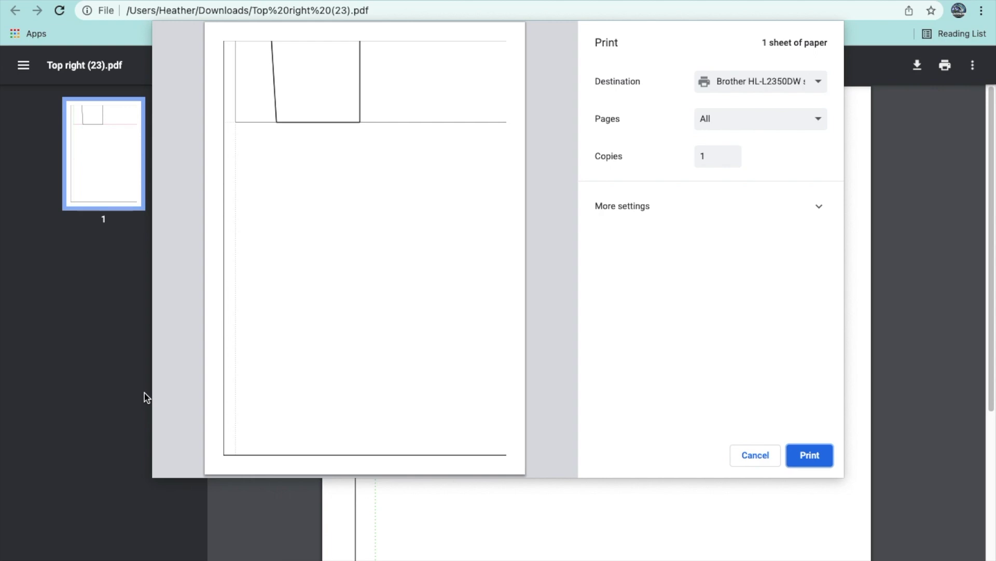
- Cancel printing of 'Top right (23).pdf', keeping it open beside the tabs for exports (20)–(22)
{"action": "left_click", "coordinate": [759, 459]}
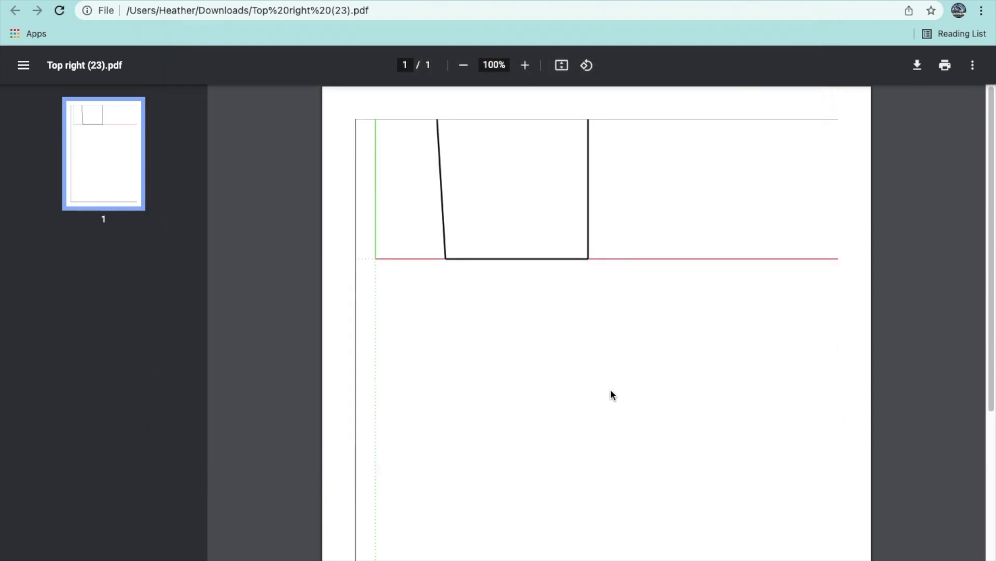
{"action": "mouse_move", "coordinate": [602, 2]}
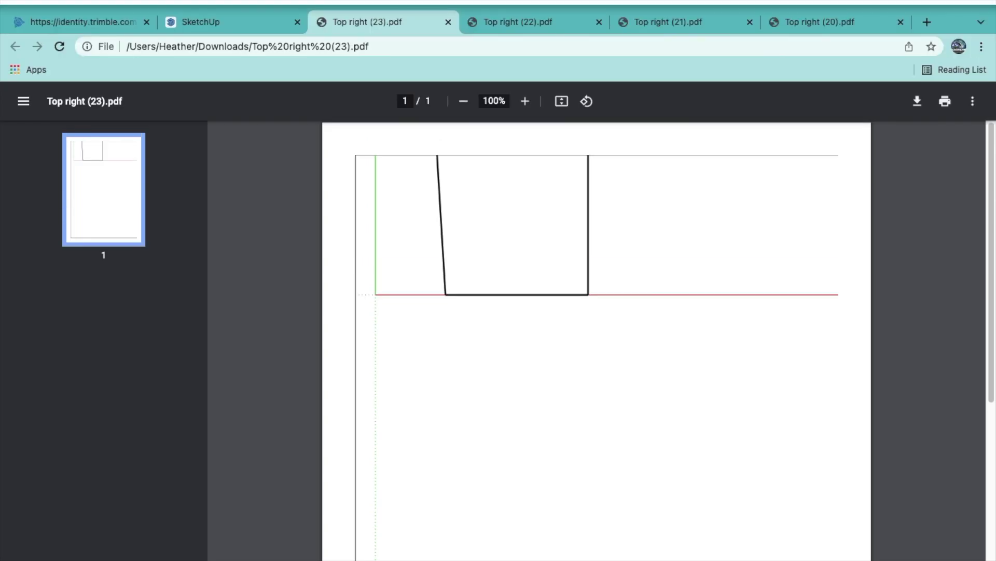